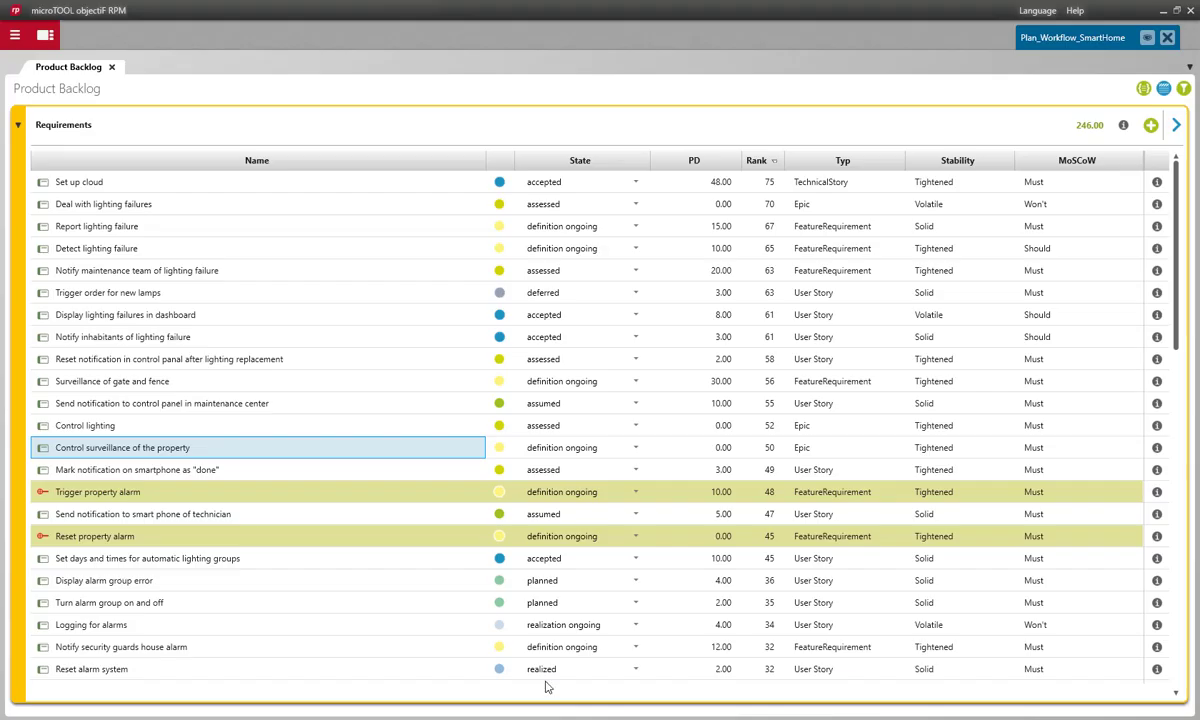
- Create a relationship from the feature requirement Surveillance of gate and fence to the epic Control surveillance of the property
click(258, 382)
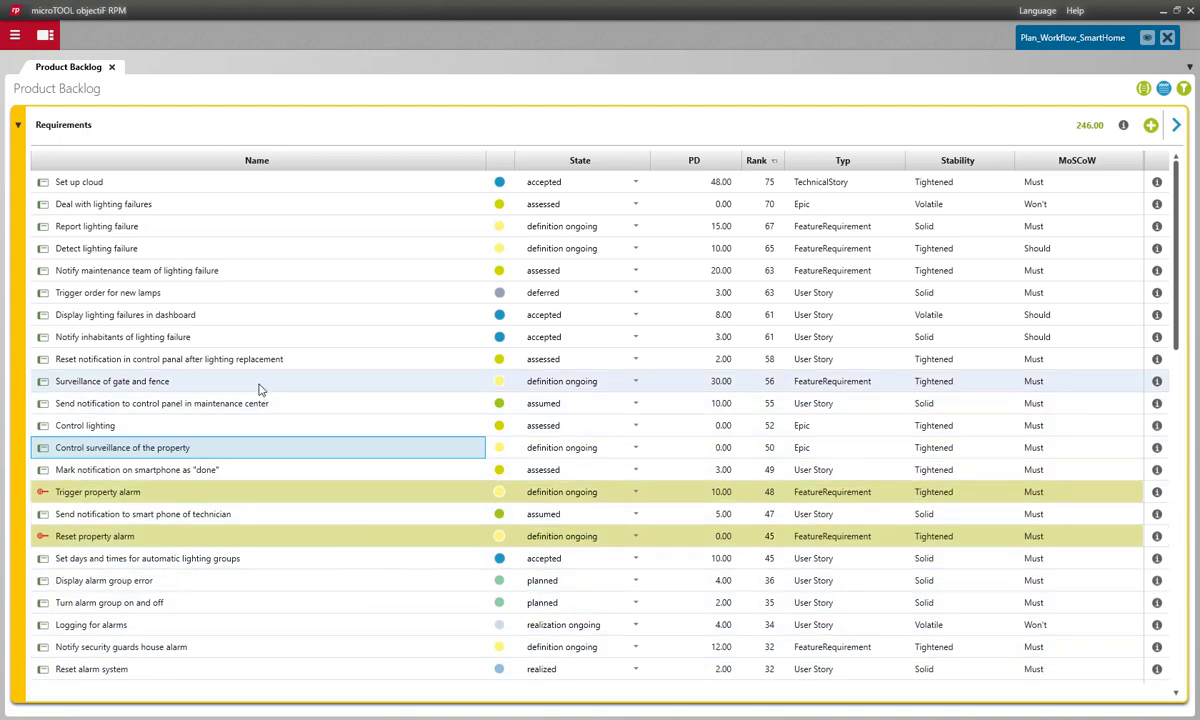
drag(253, 455, 256, 457)
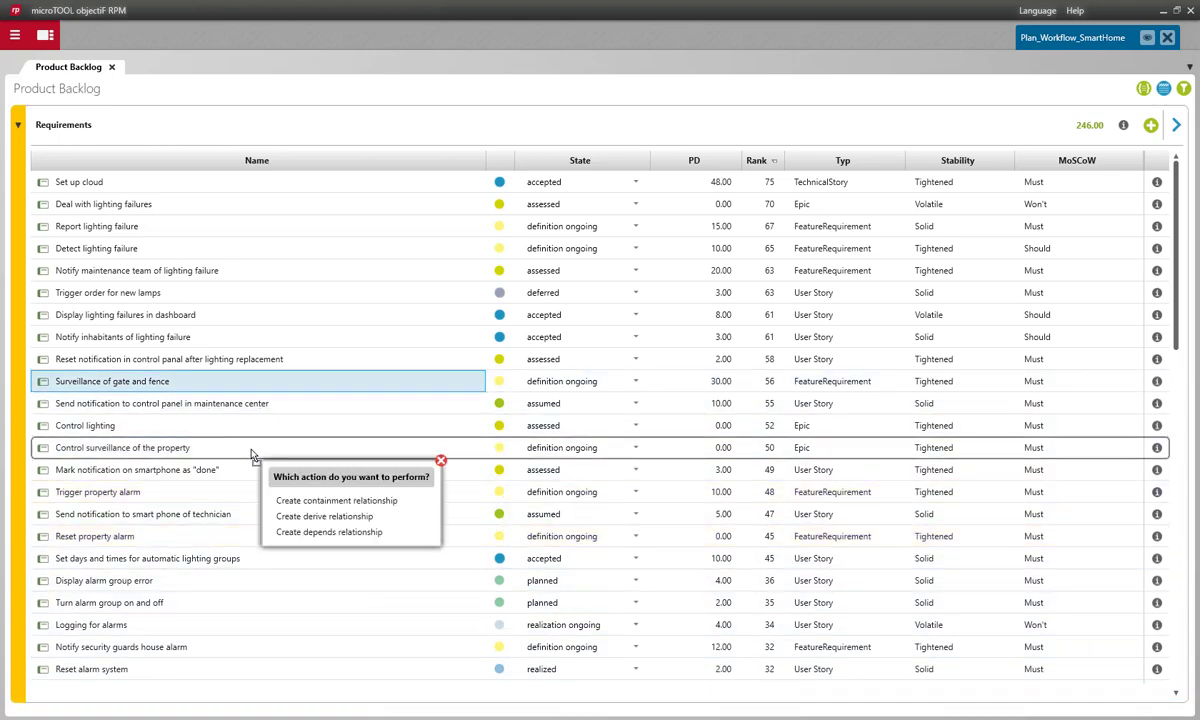
click(291, 466)
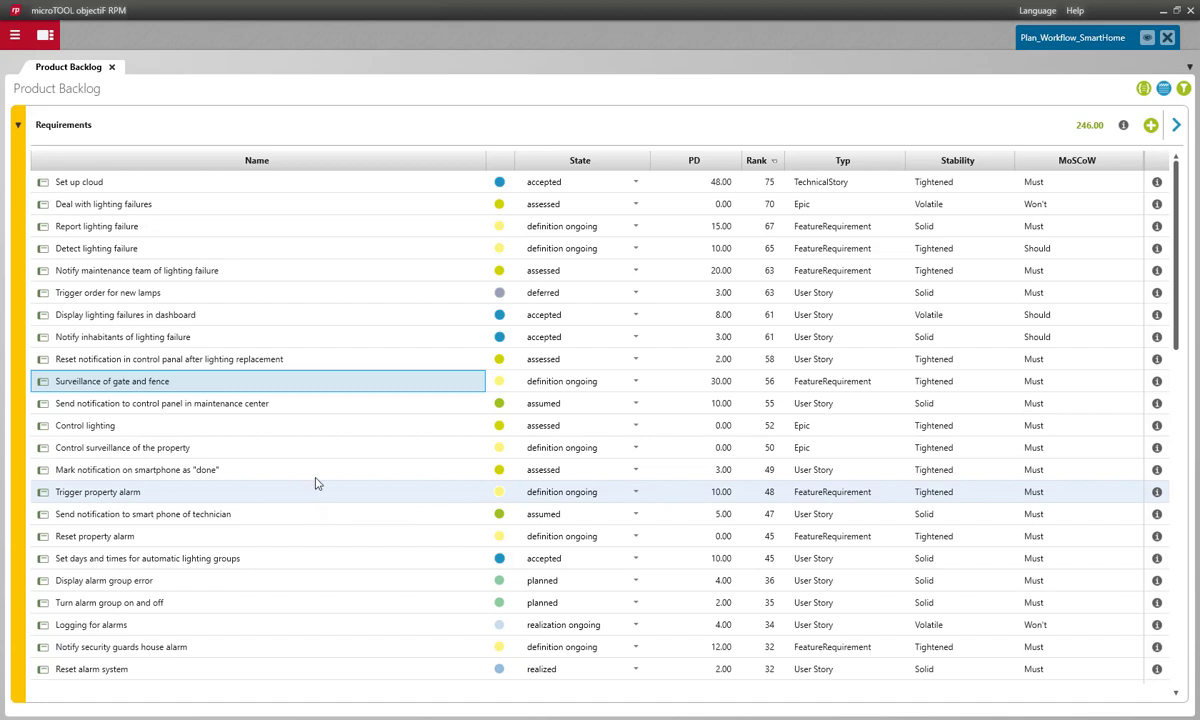
click(316, 456)
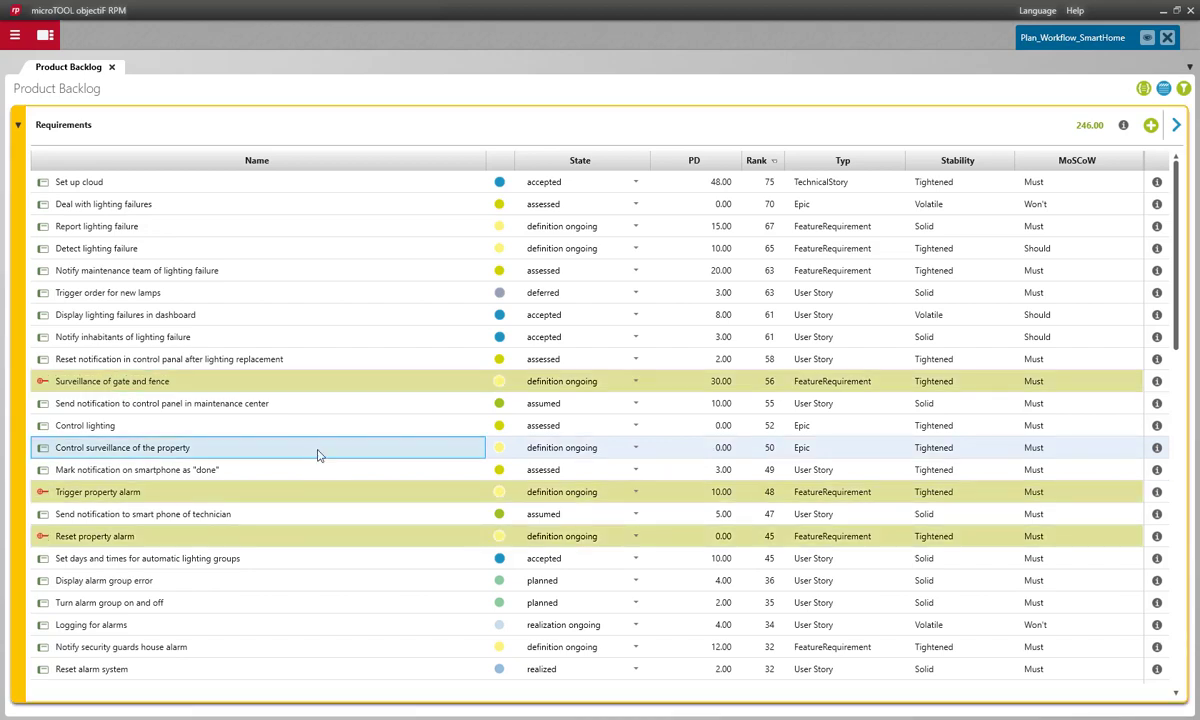
- Set the priority of Surveillance of gate and fence to High and trigger its Definition complete event
double_click(318, 382)
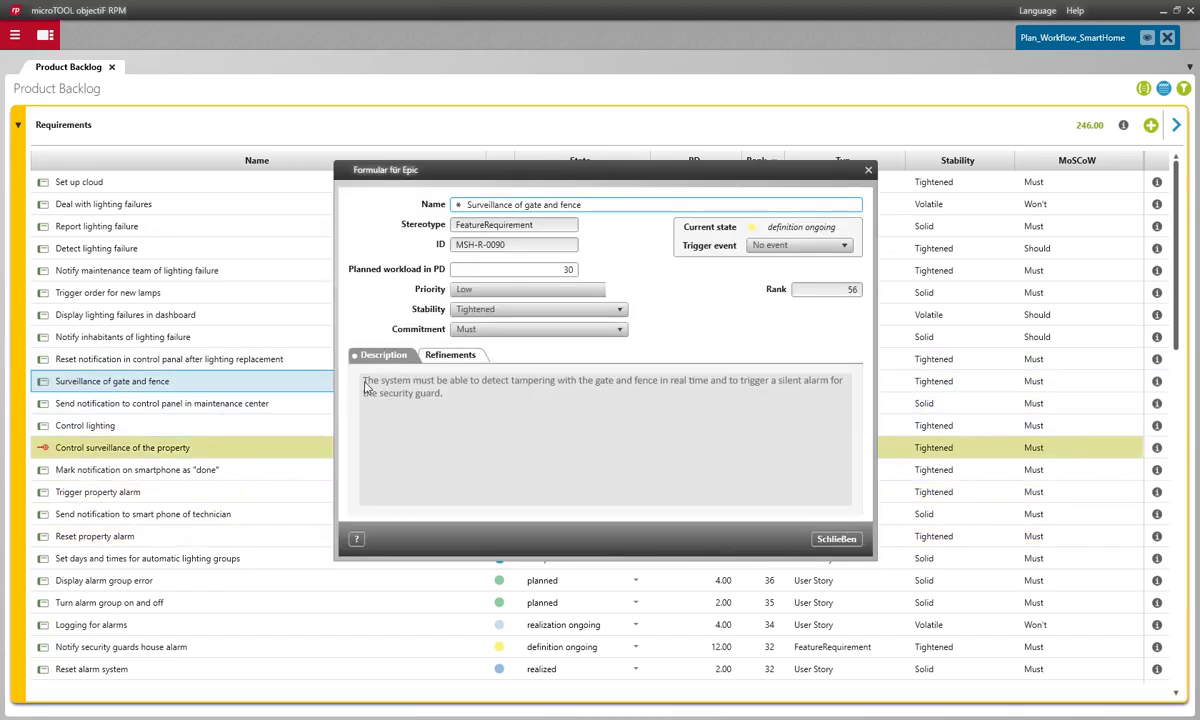
click(599, 290)
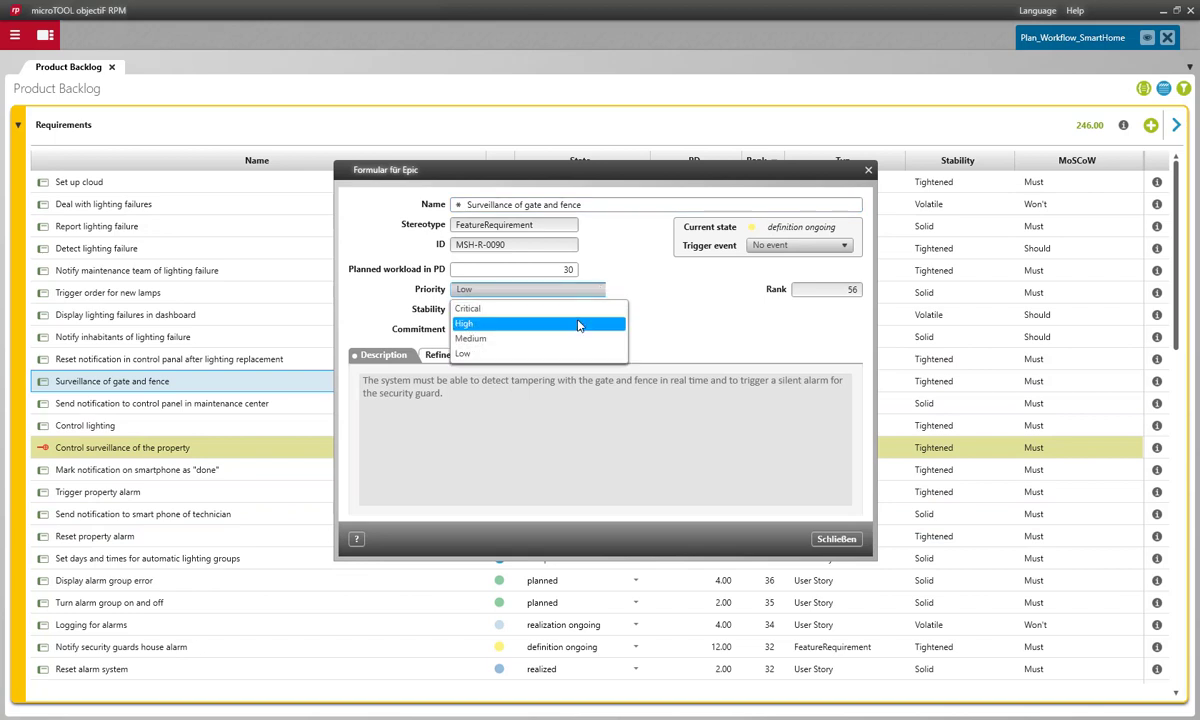
click(576, 324)
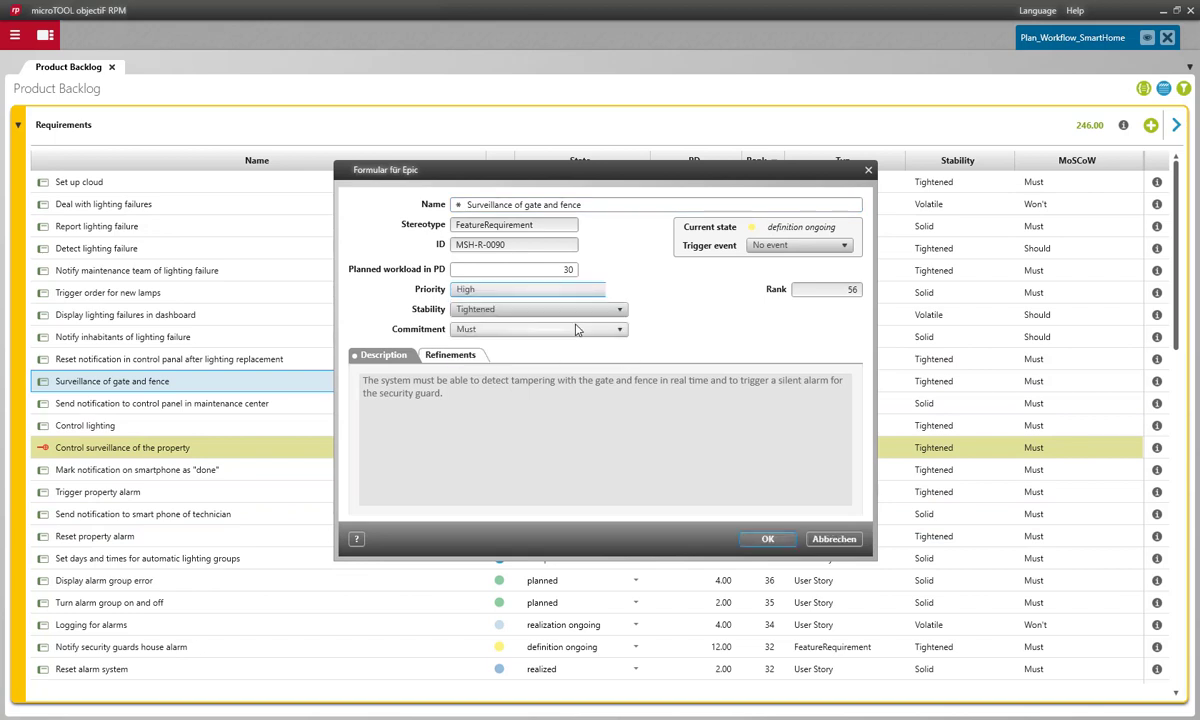
click(750, 244)
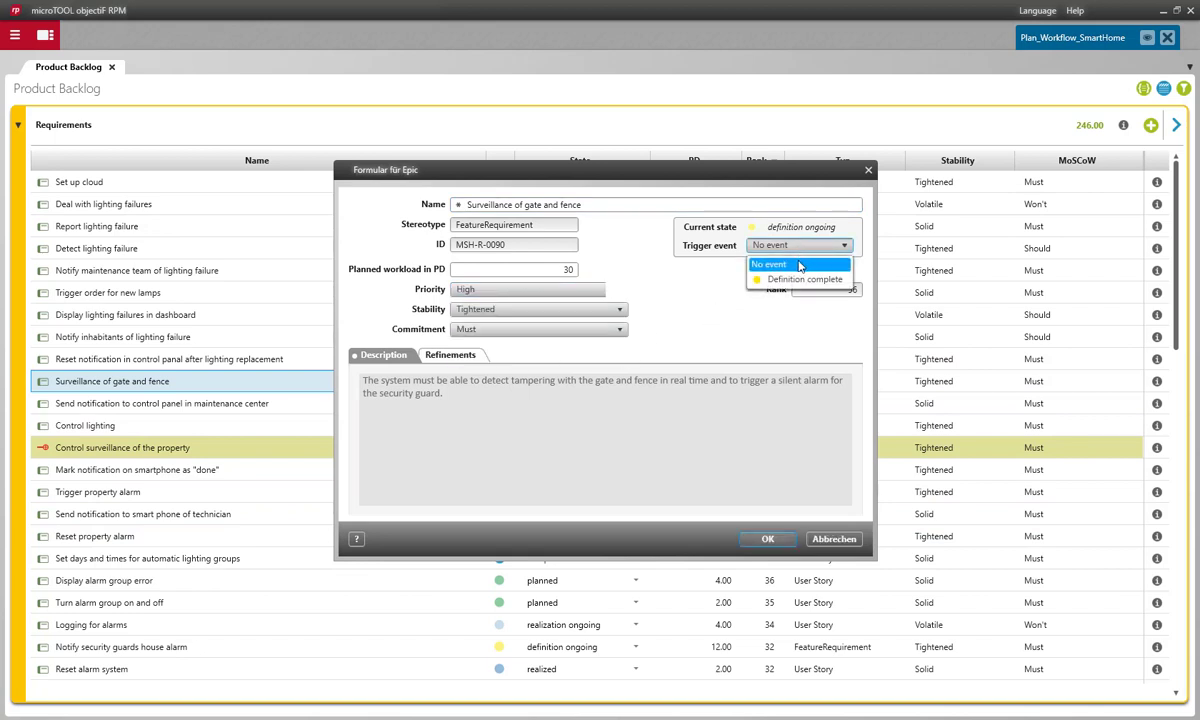
click(803, 279)
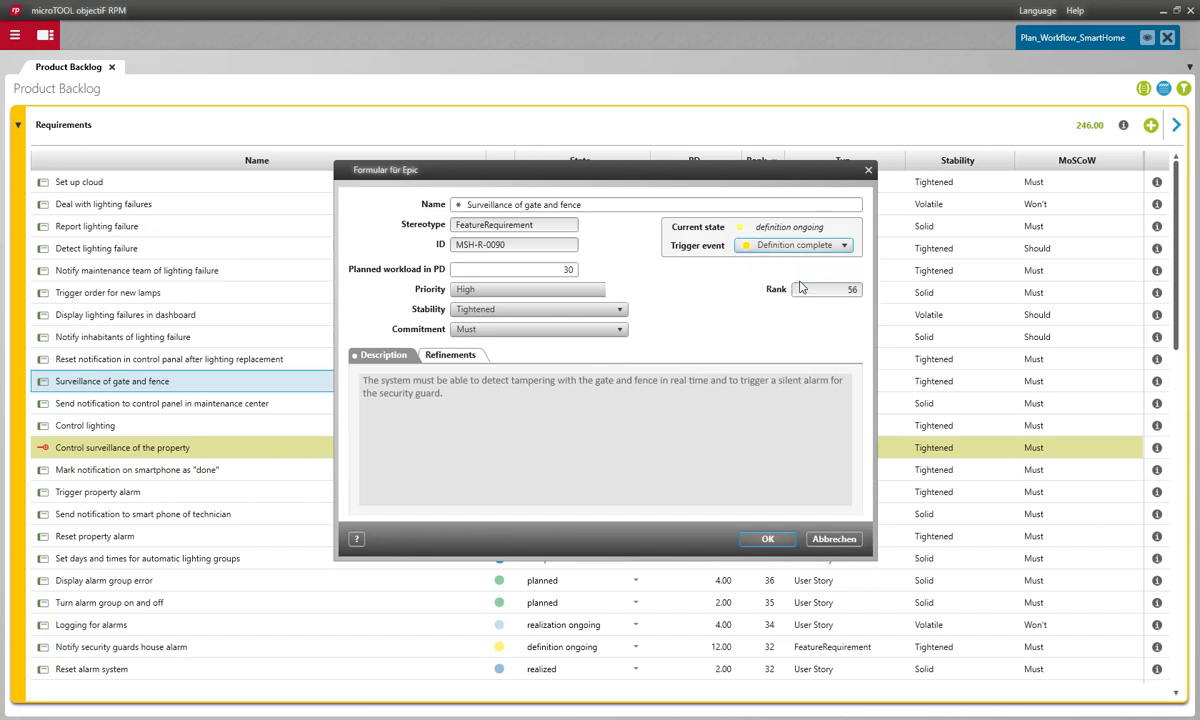
click(767, 539)
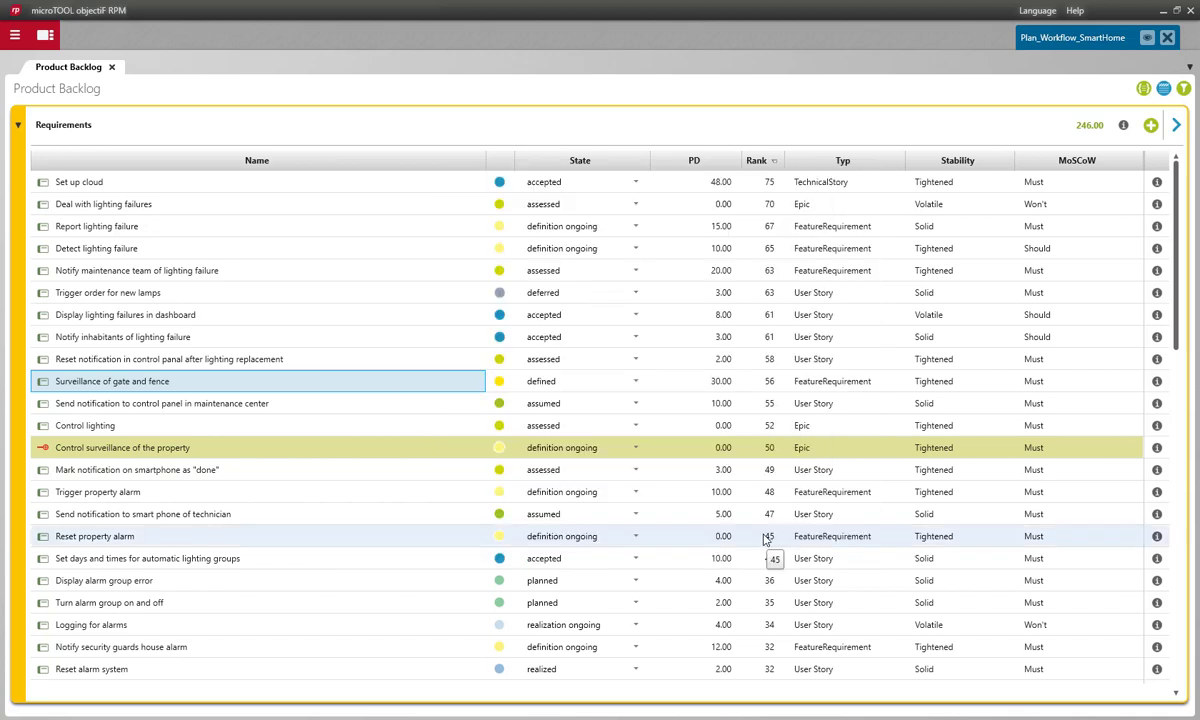
- Change the state of Surveillance of gate and fence to assessed in the product backlog
click(637, 383)
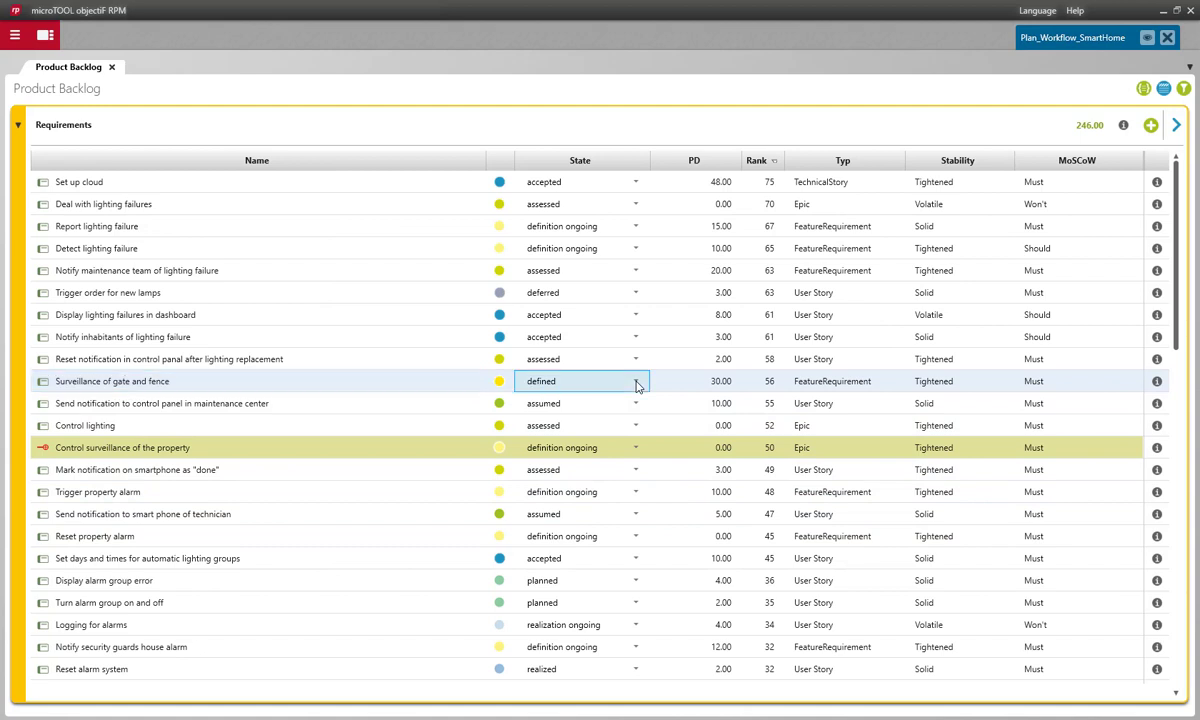
click(637, 383)
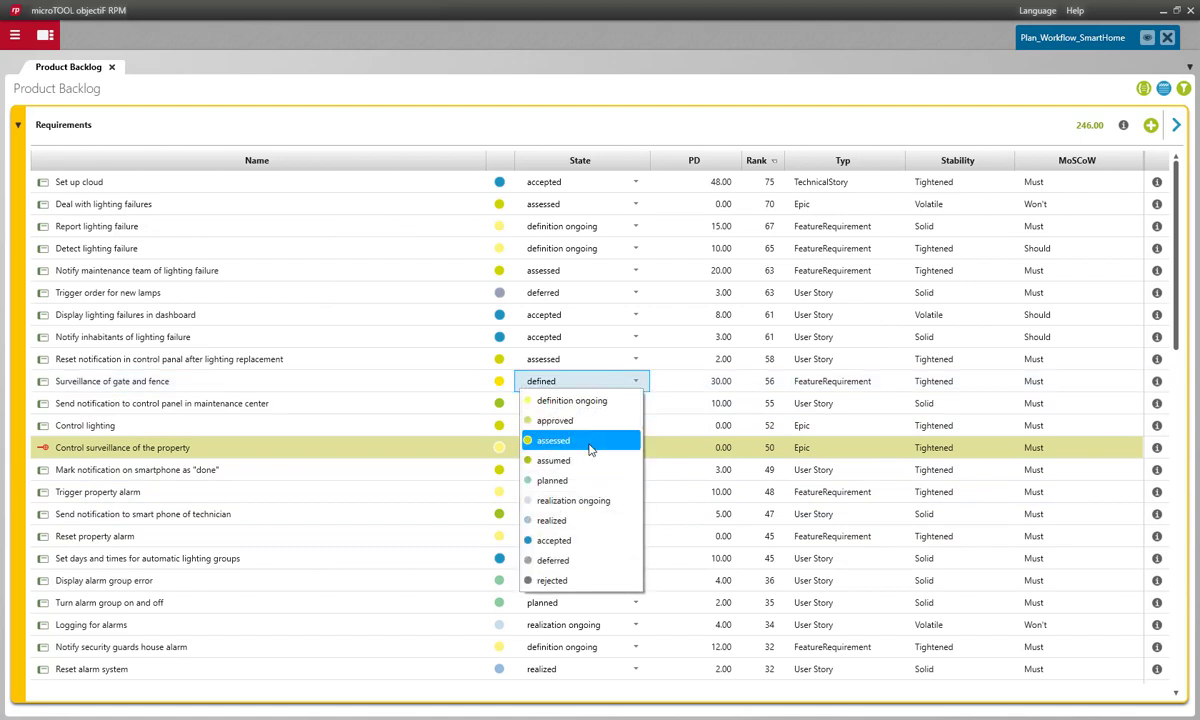
click(590, 450)
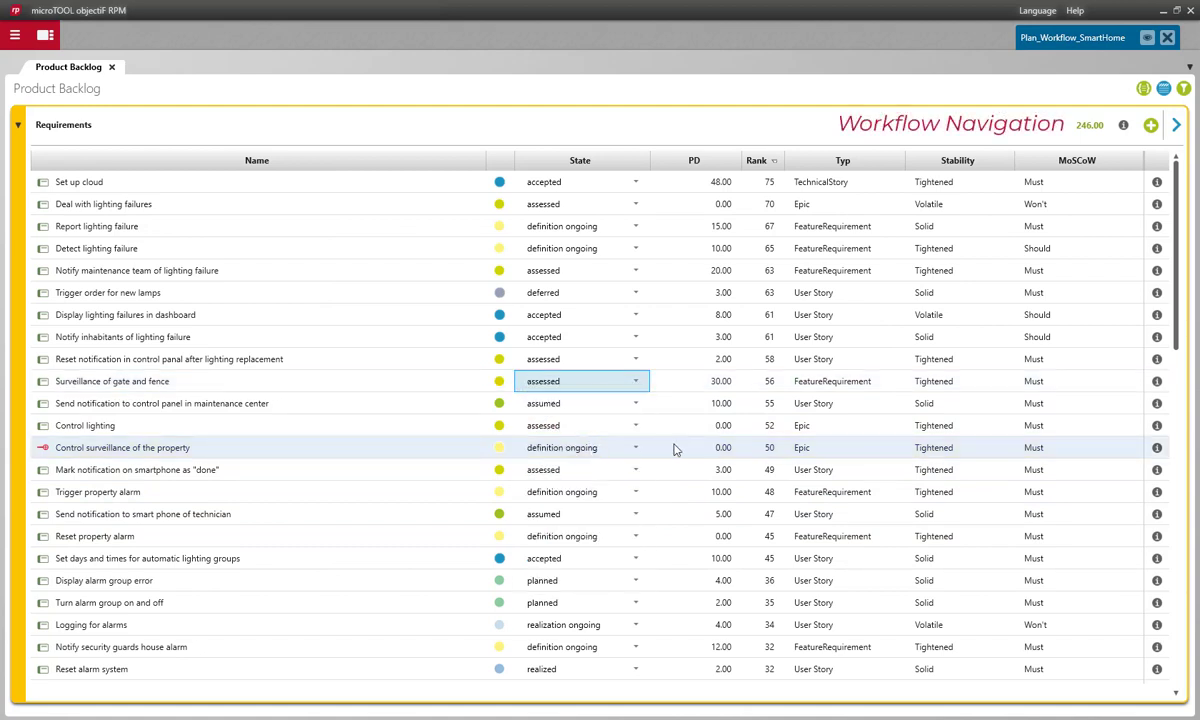
- From the release backlogs view, create references to Surveillance of gate and fence and Control surveillance of the property in the Release 2 Backlog
click(1177, 126)
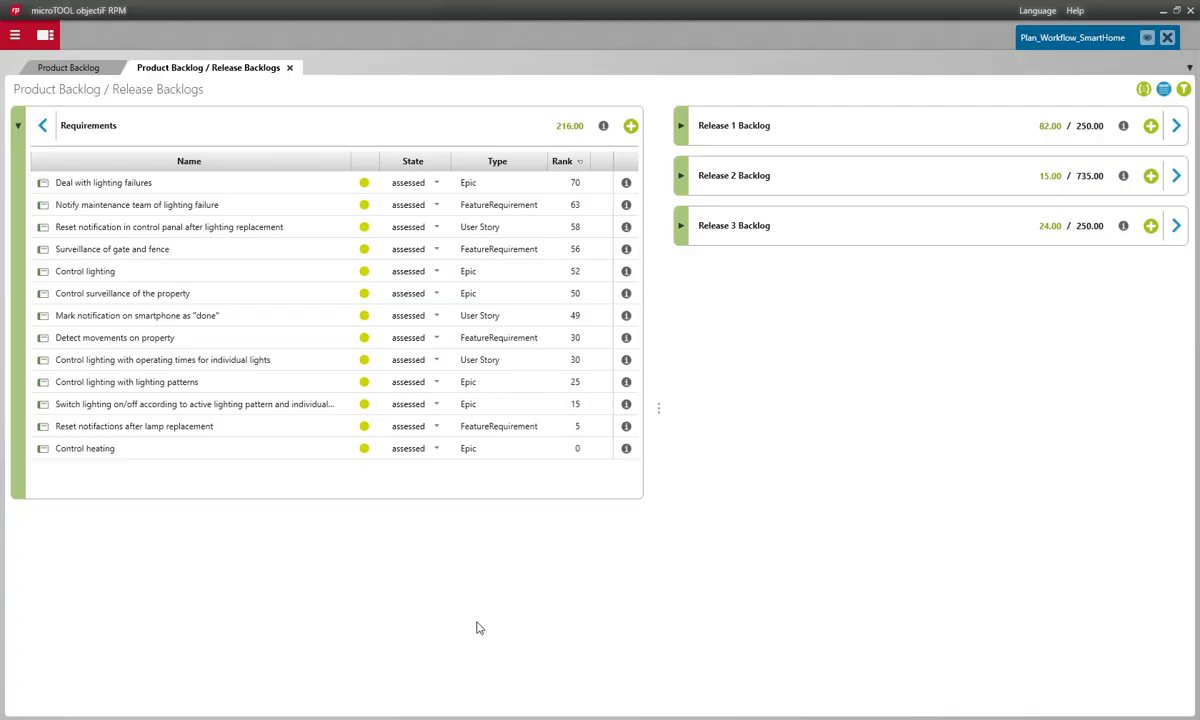
click(681, 126)
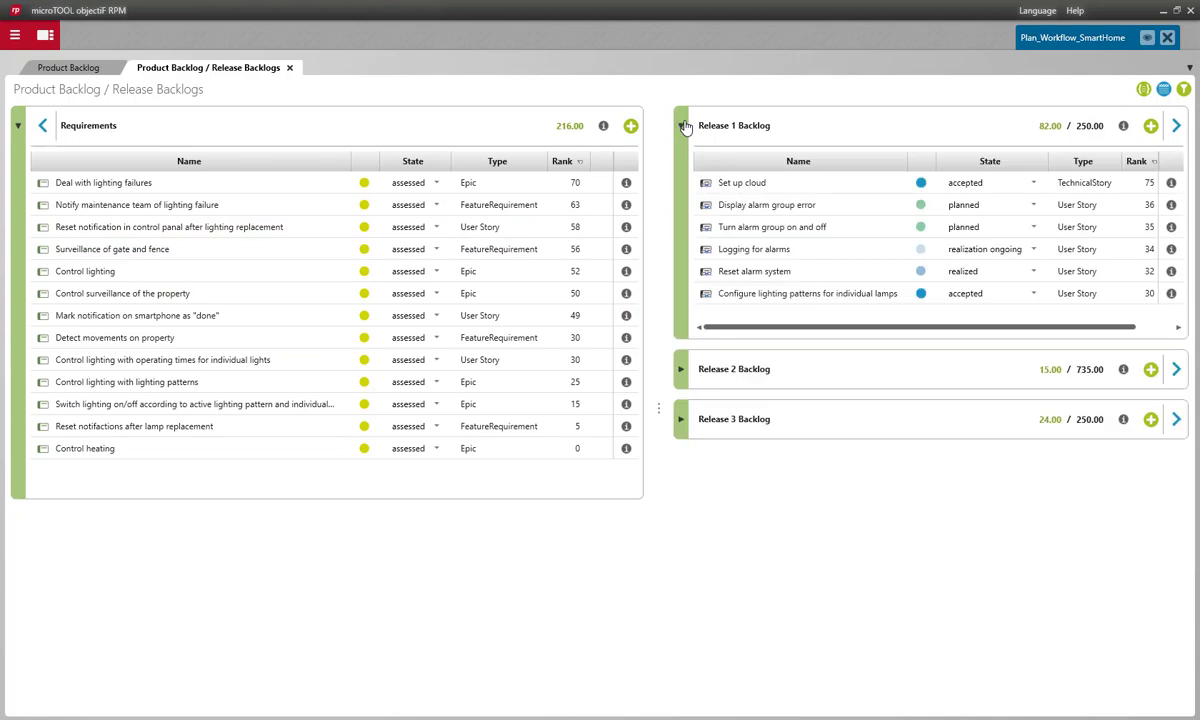
click(680, 369)
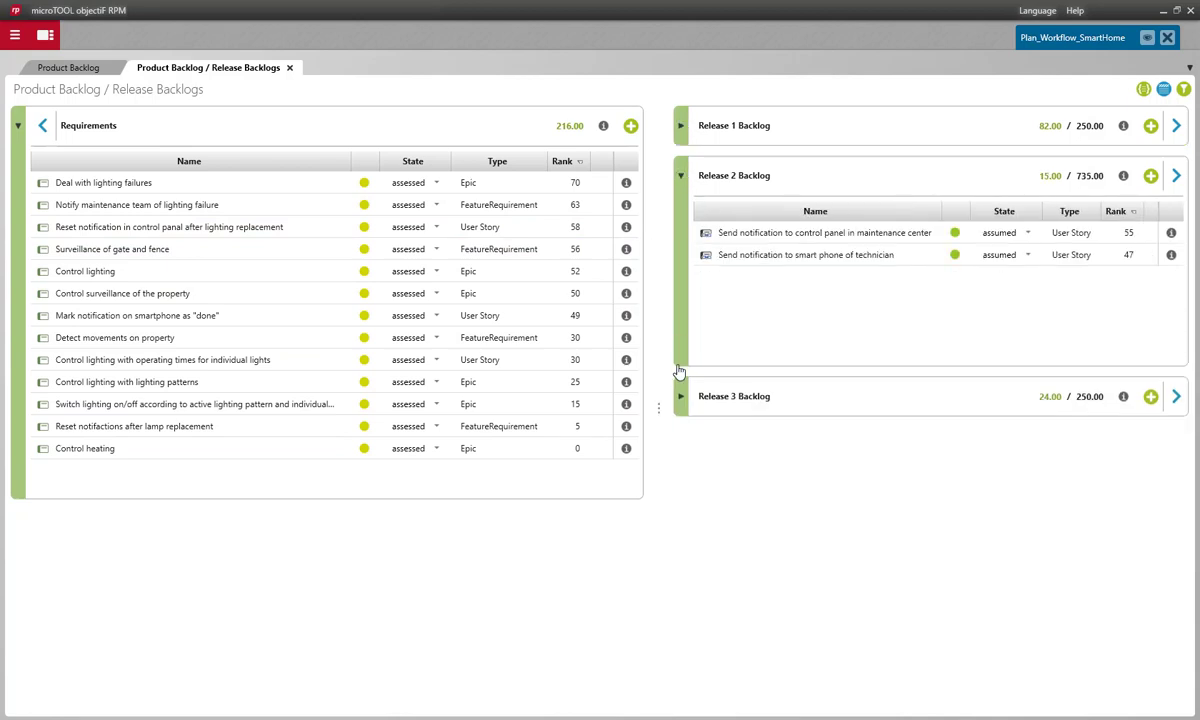
click(280, 252)
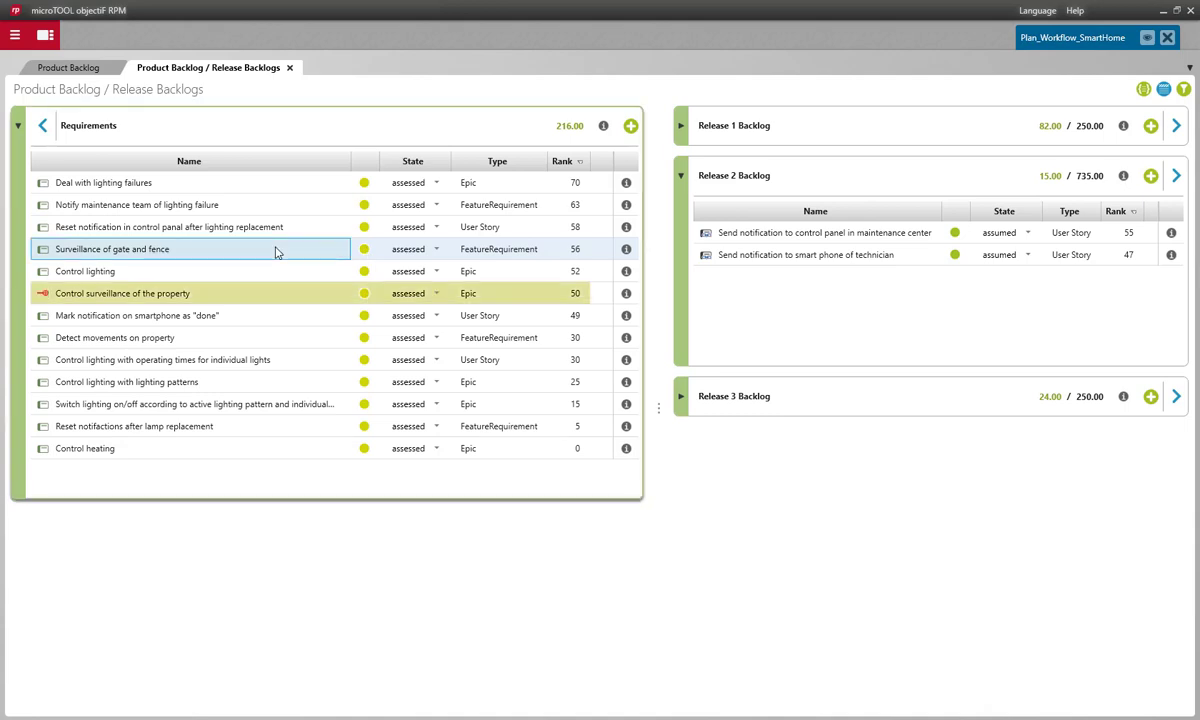
click(228, 291)
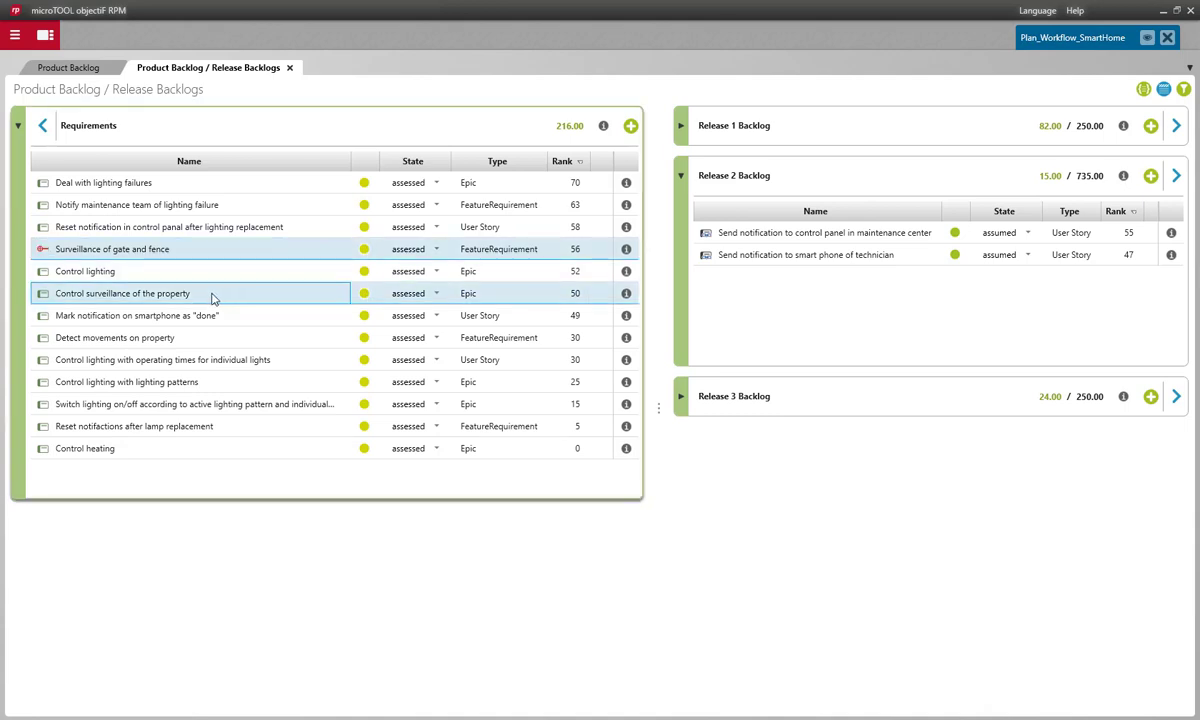
drag(207, 297, 765, 307)
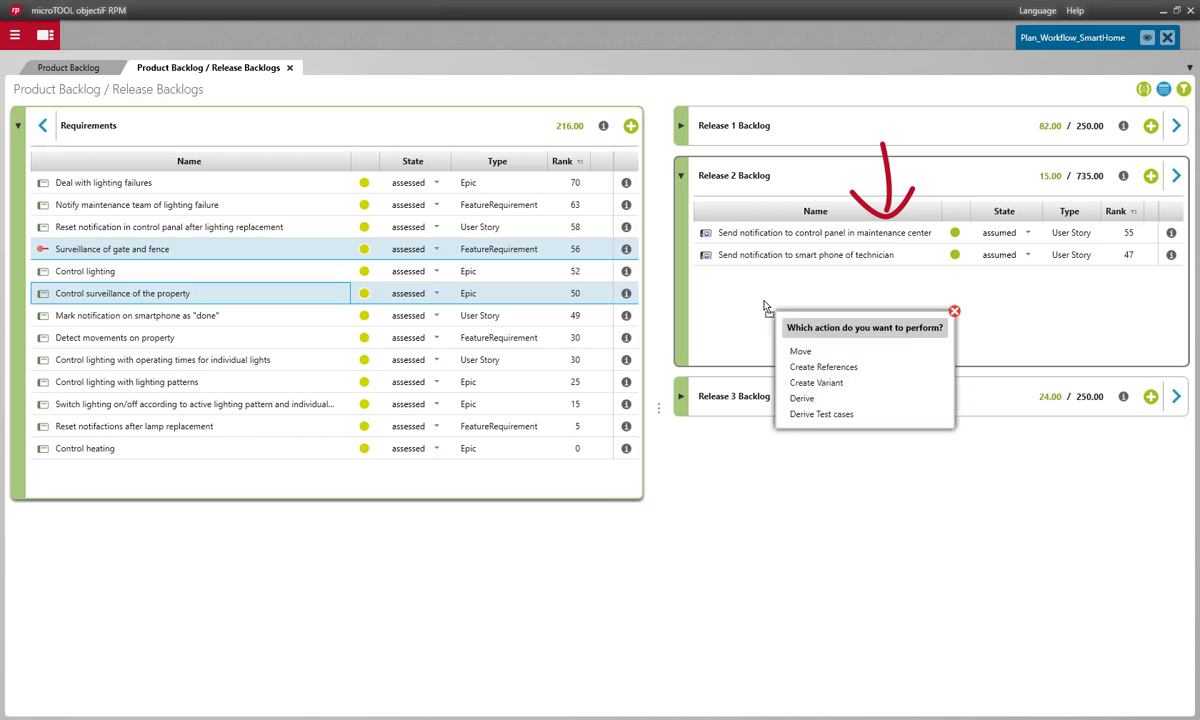
click(829, 374)
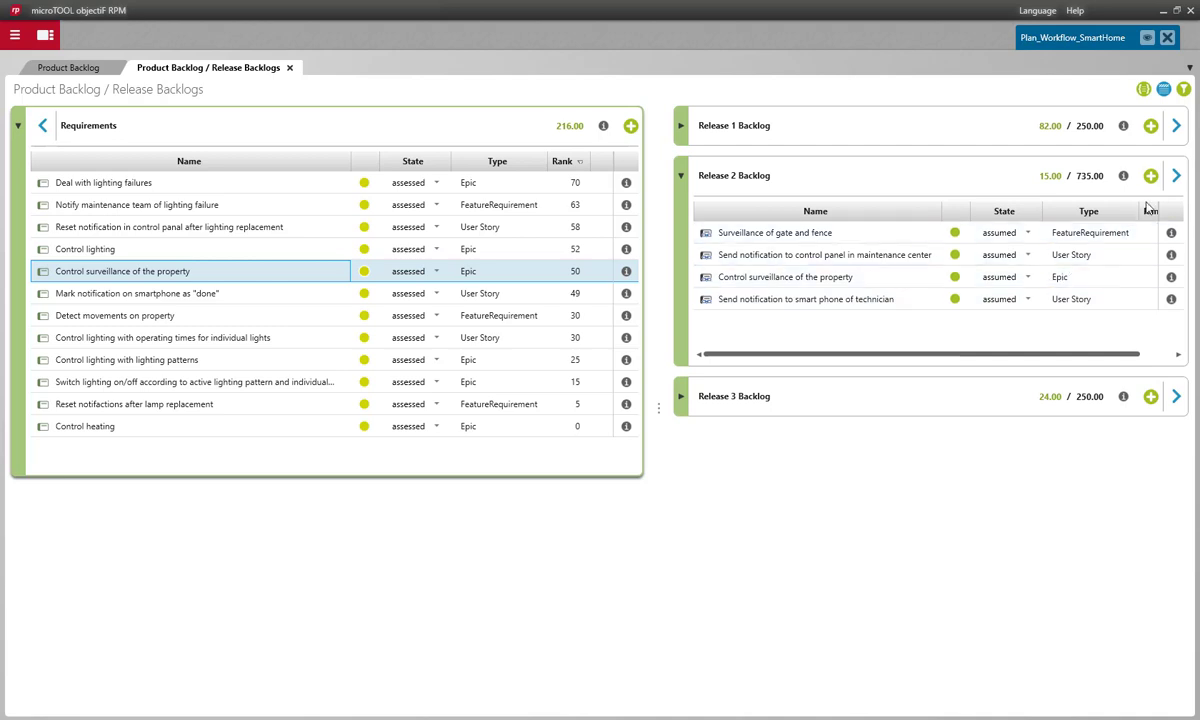
- Copy Surveillance of gate and fence, Control surveillance of the property and Detect movements on property from the Release 2 Backlog into the Team 1 Backlog
click(1177, 177)
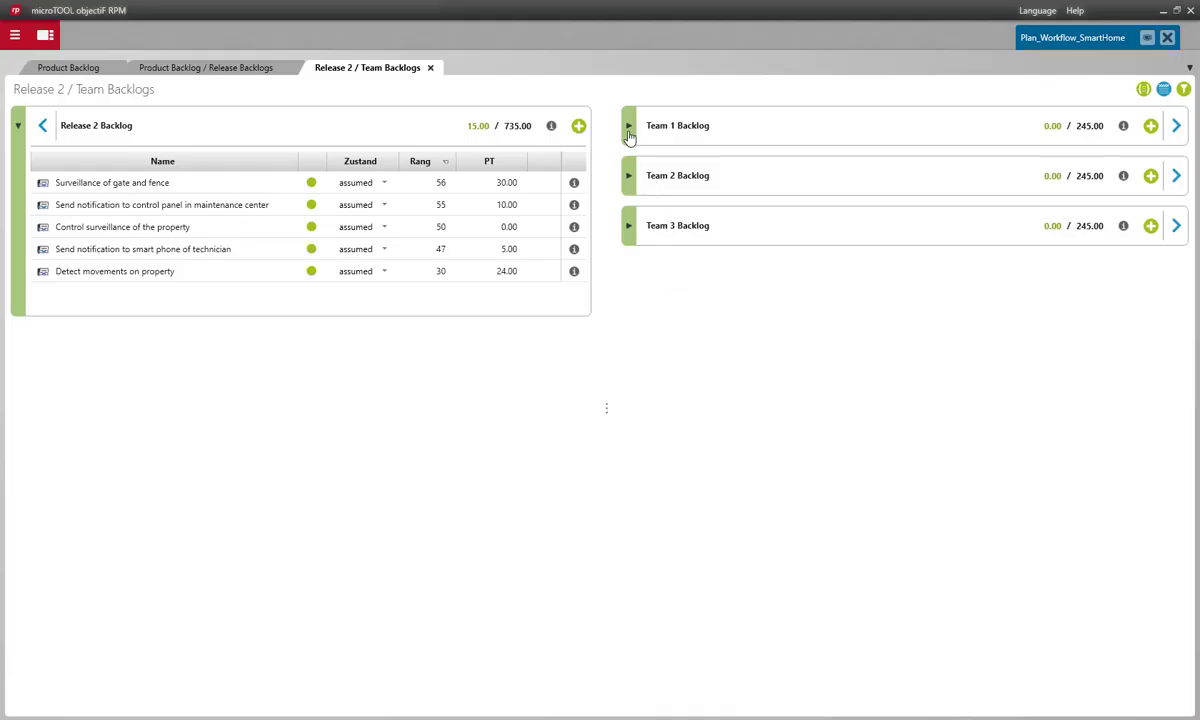
click(629, 127)
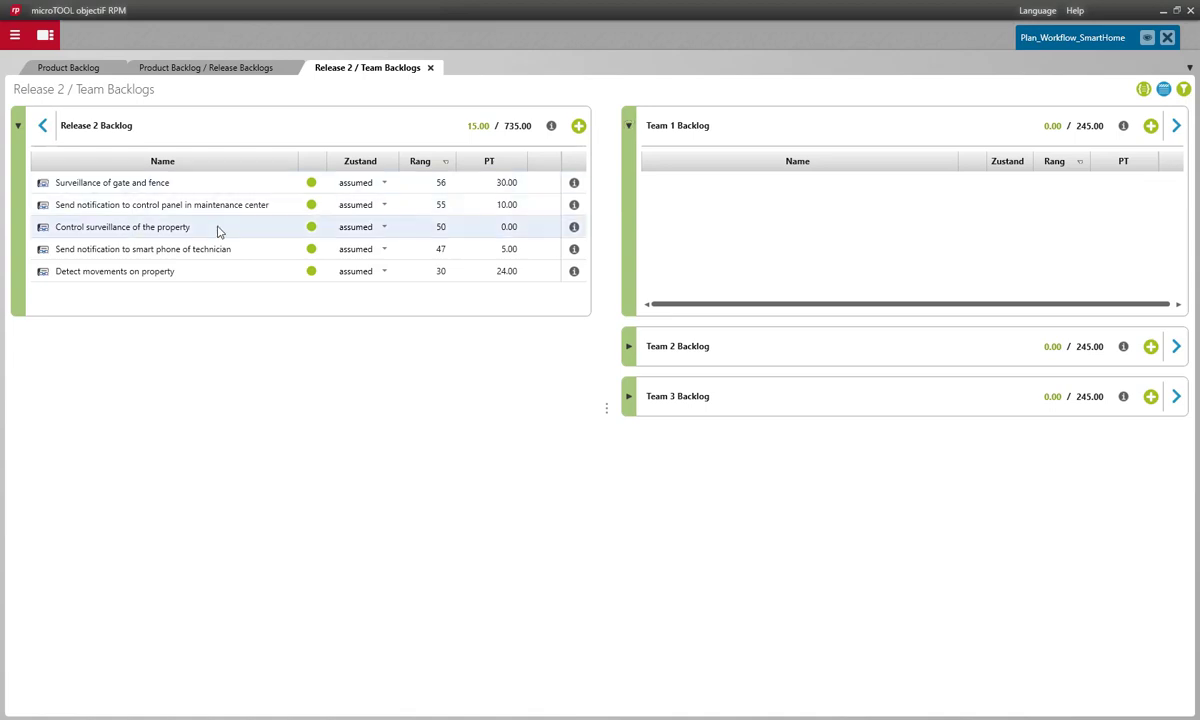
click(179, 184)
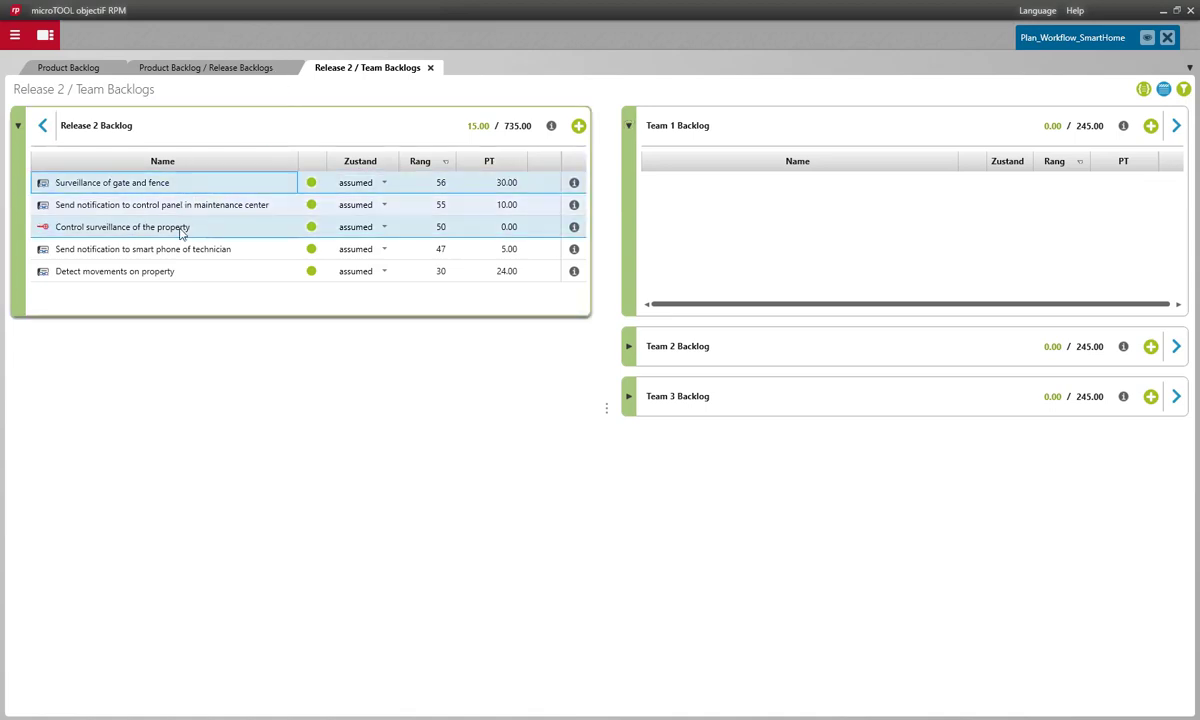
click(166, 229)
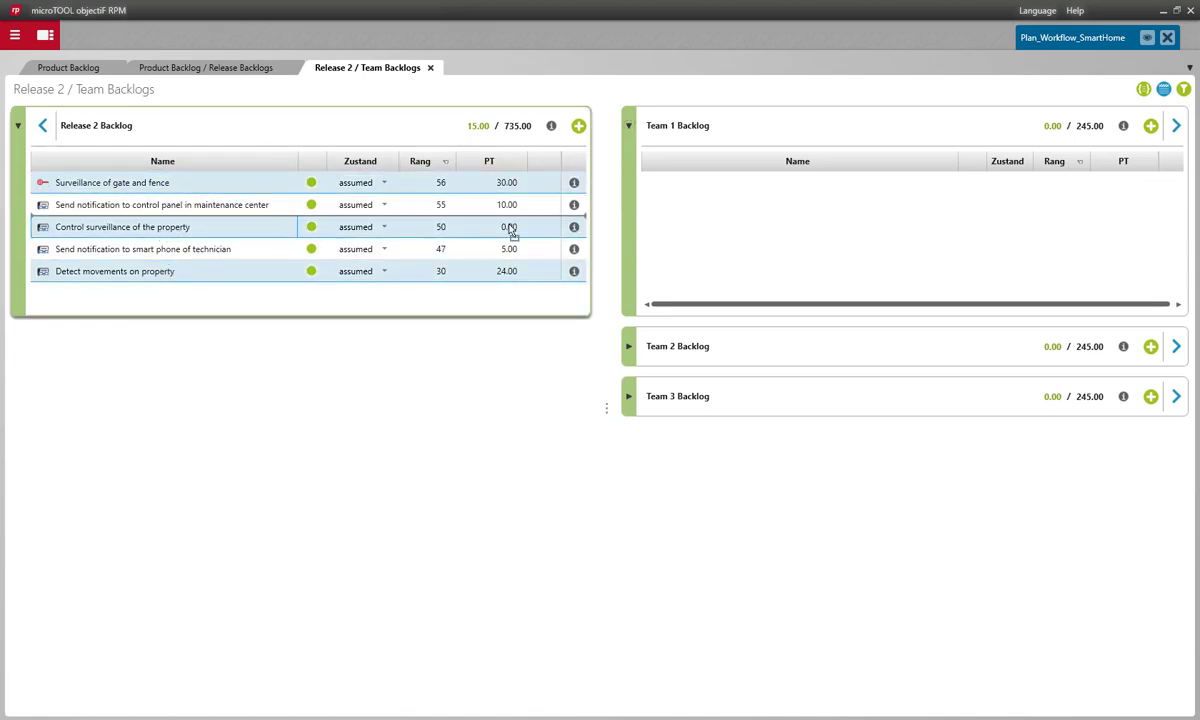
drag(688, 217, 686, 215)
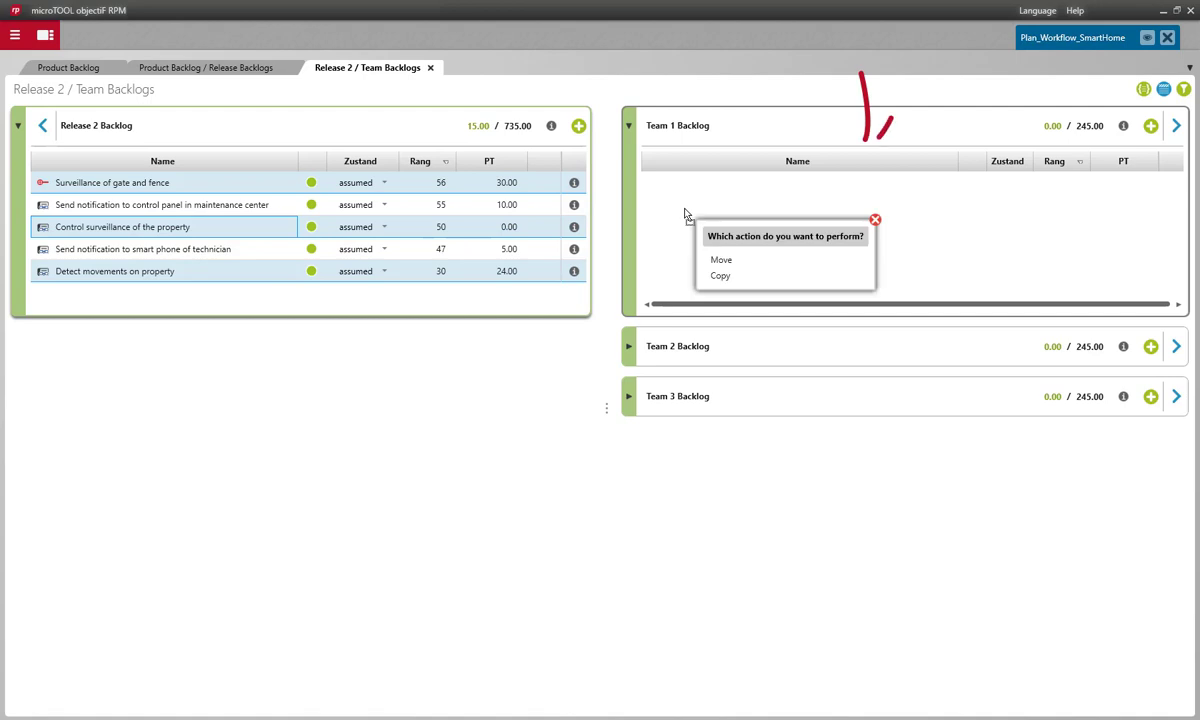
click(738, 276)
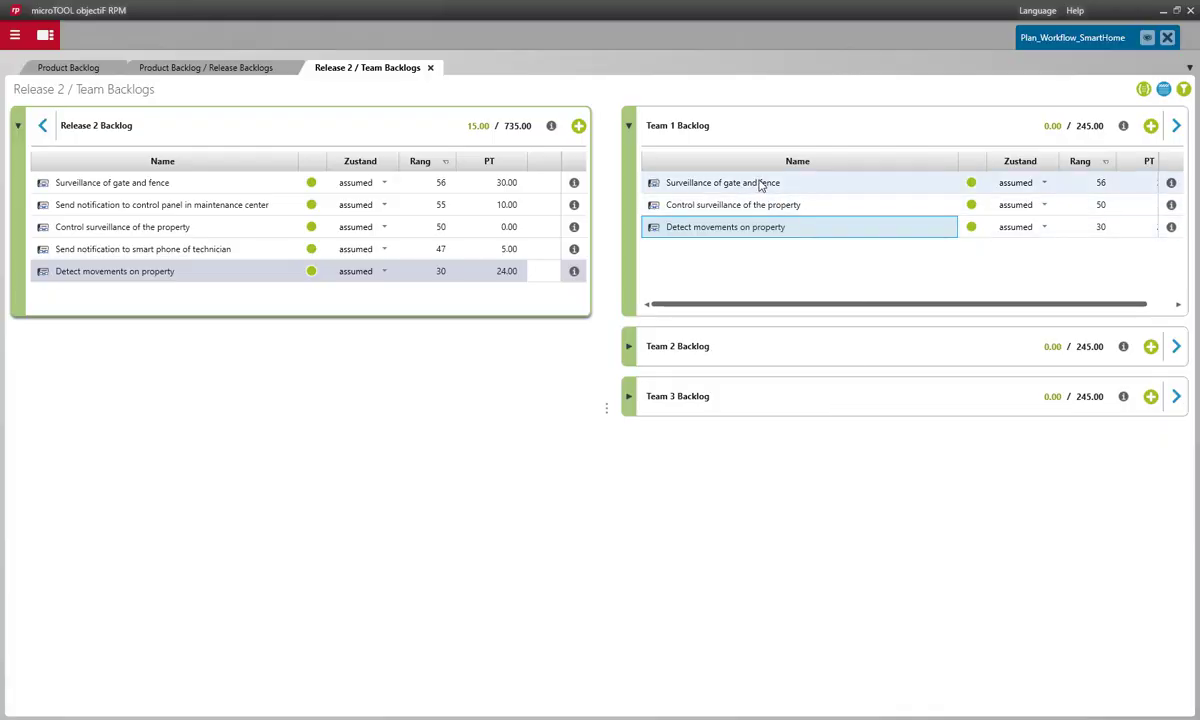
- Create a user story from Surveillance of gate and fence in the Team 1 Backlog, named "Detect manipulation of gate lock"
right_click(762, 186)
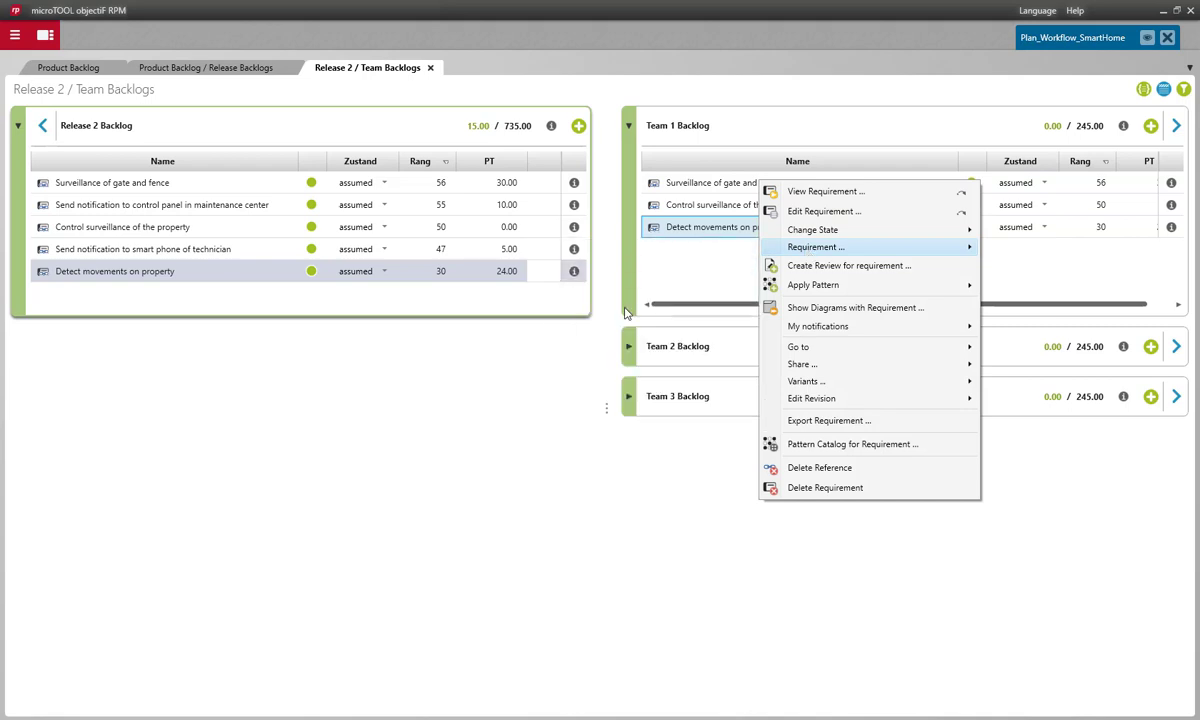
click(418, 341)
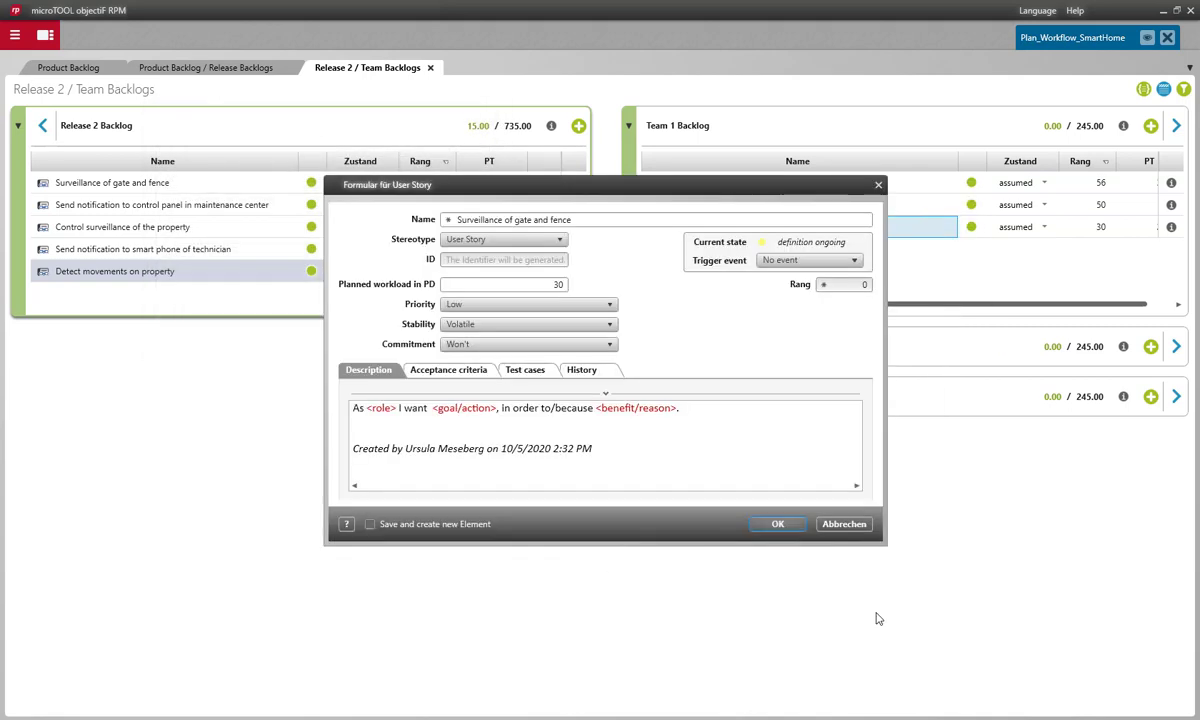
triple_click(607, 222)
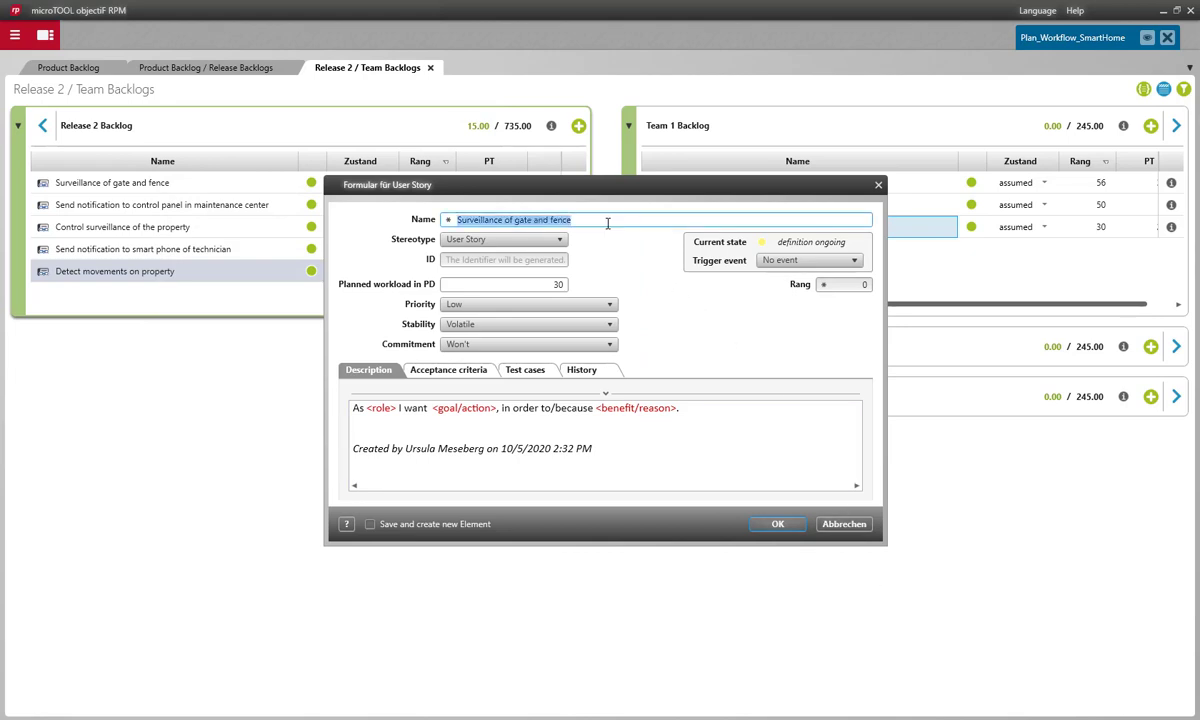
text(Detect )
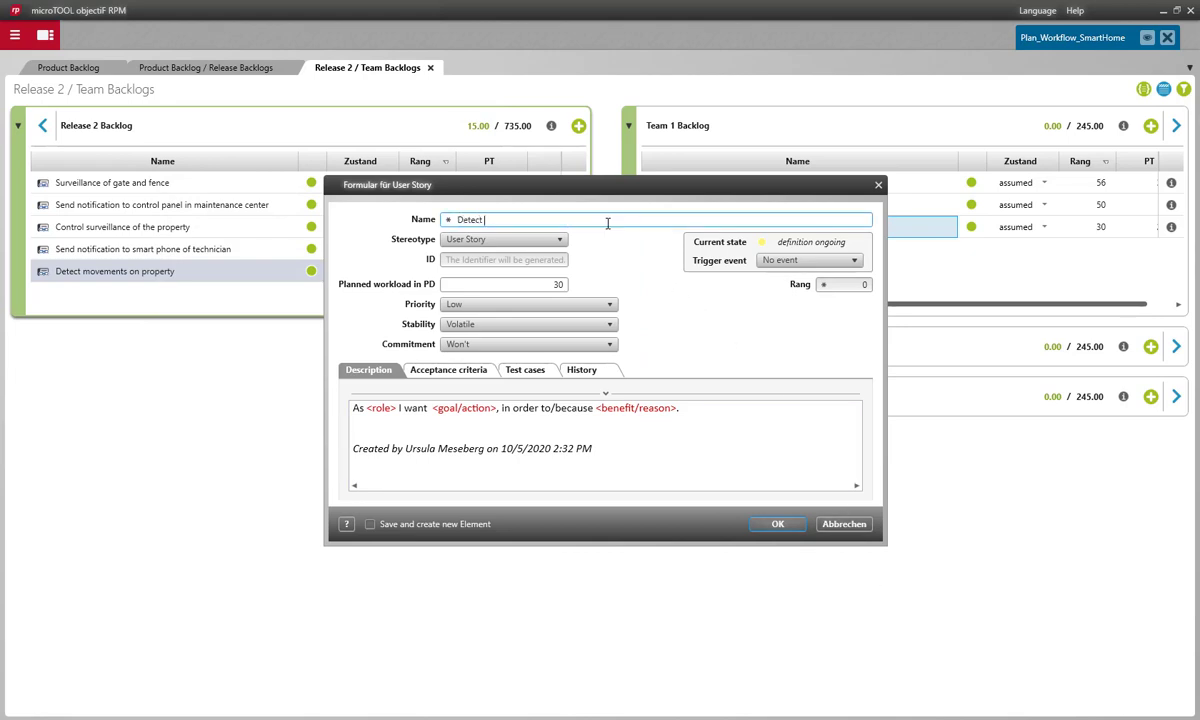
text(manipulation of gate lock)
- Set the planned workload to 6 PD and replace the description template with the homeowner's story about detecting gate lock manipulations
click(560, 284)
double_click(559, 284)
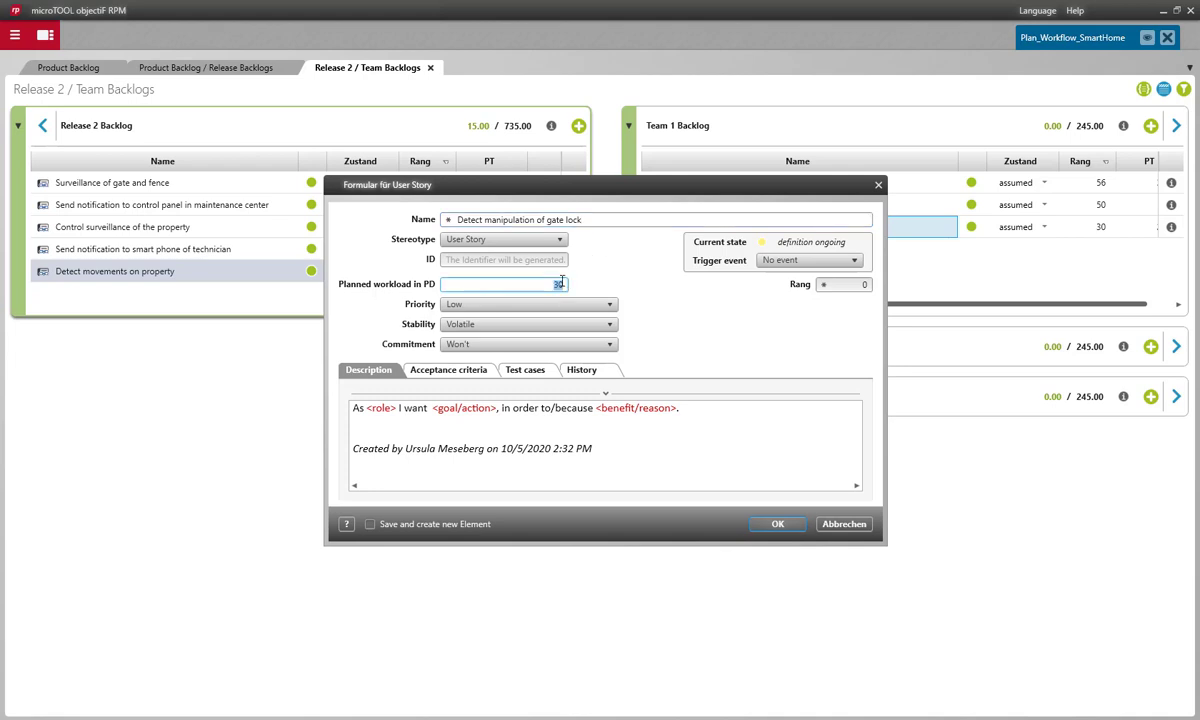
text(6)
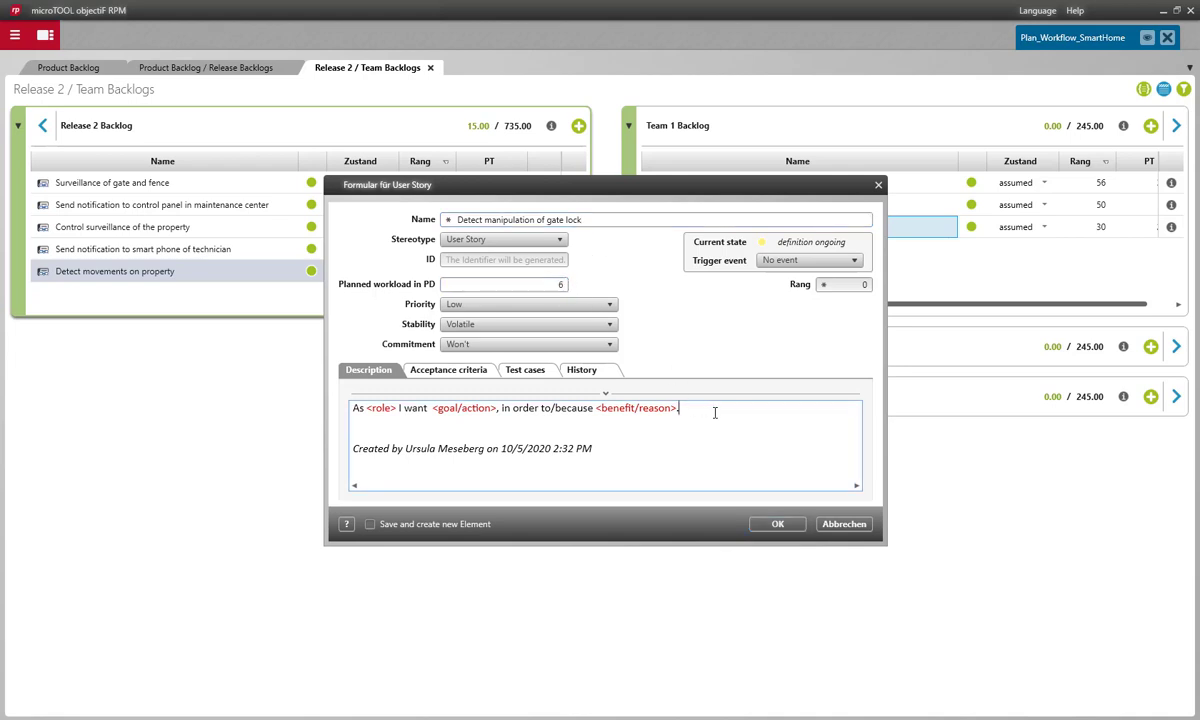
drag(687, 411, 340, 408)
key(ctrl+v)
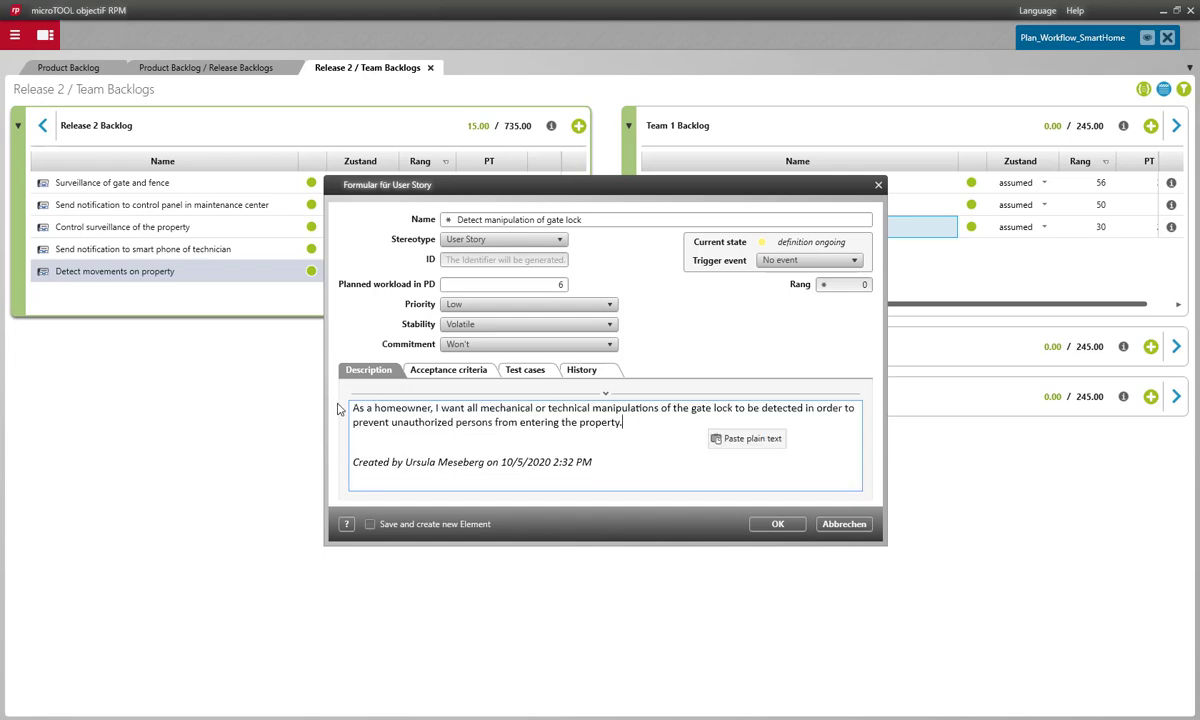
- Set the user story's priority to High, its stability to Solid and its commitment to Must
click(610, 306)
click(536, 339)
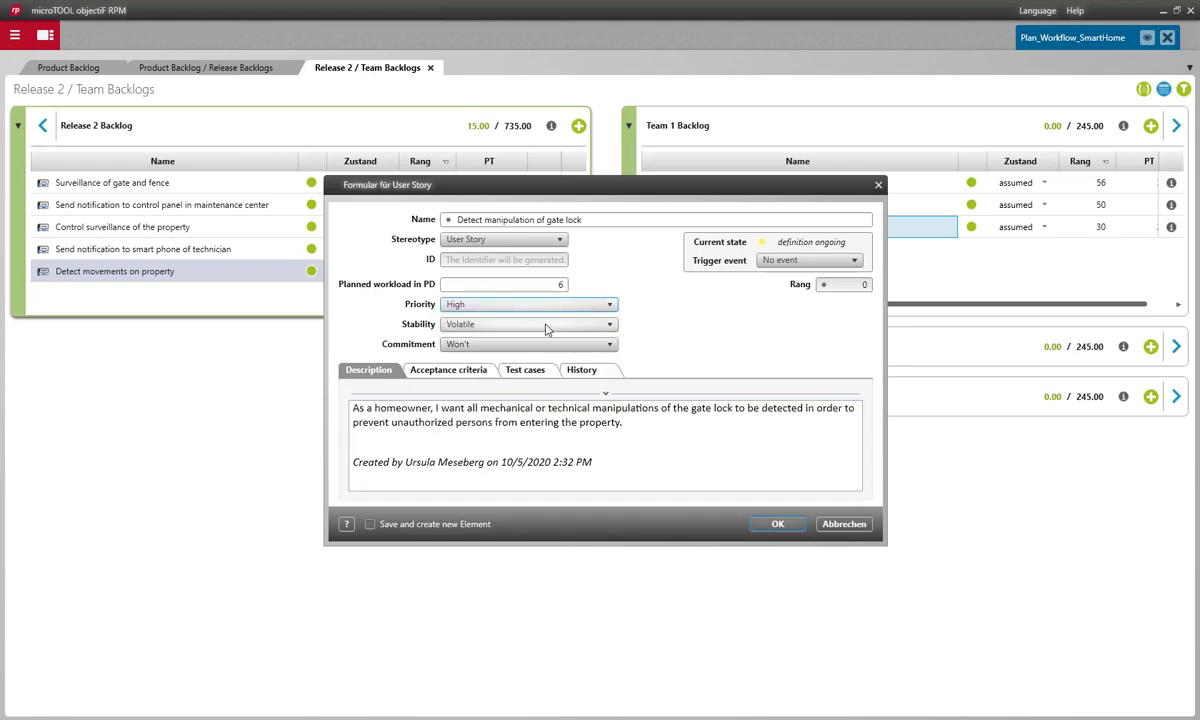
click(547, 328)
click(530, 373)
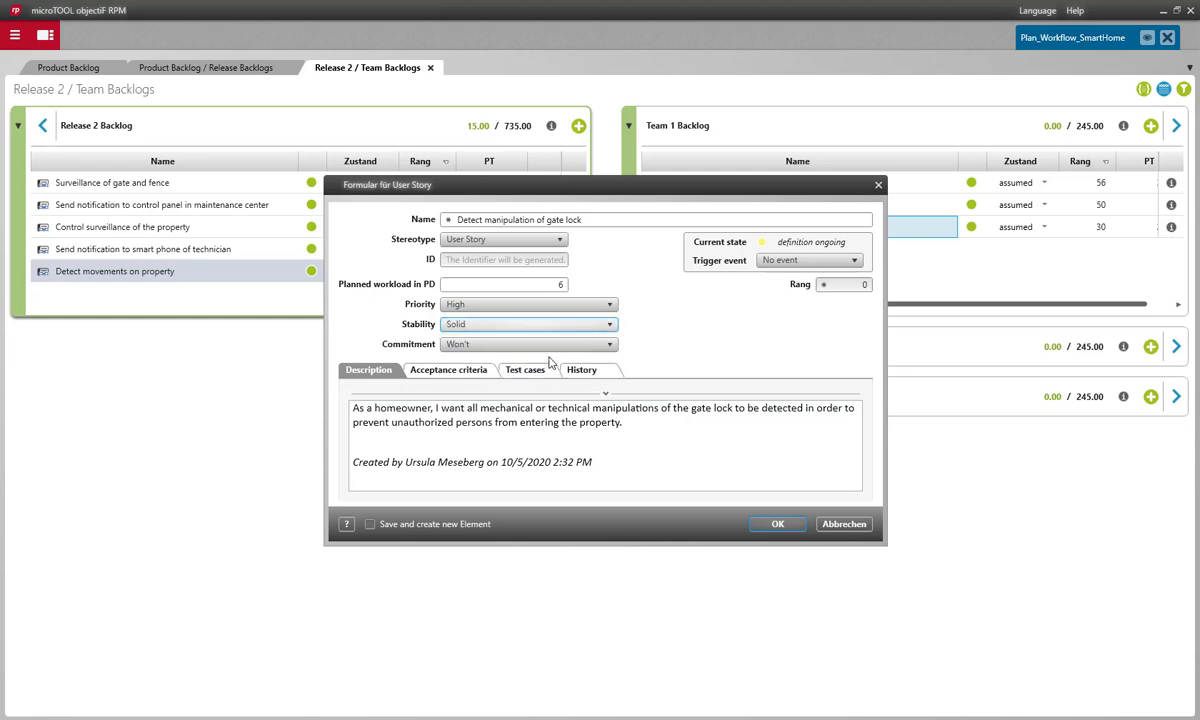
click(565, 346)
click(563, 364)
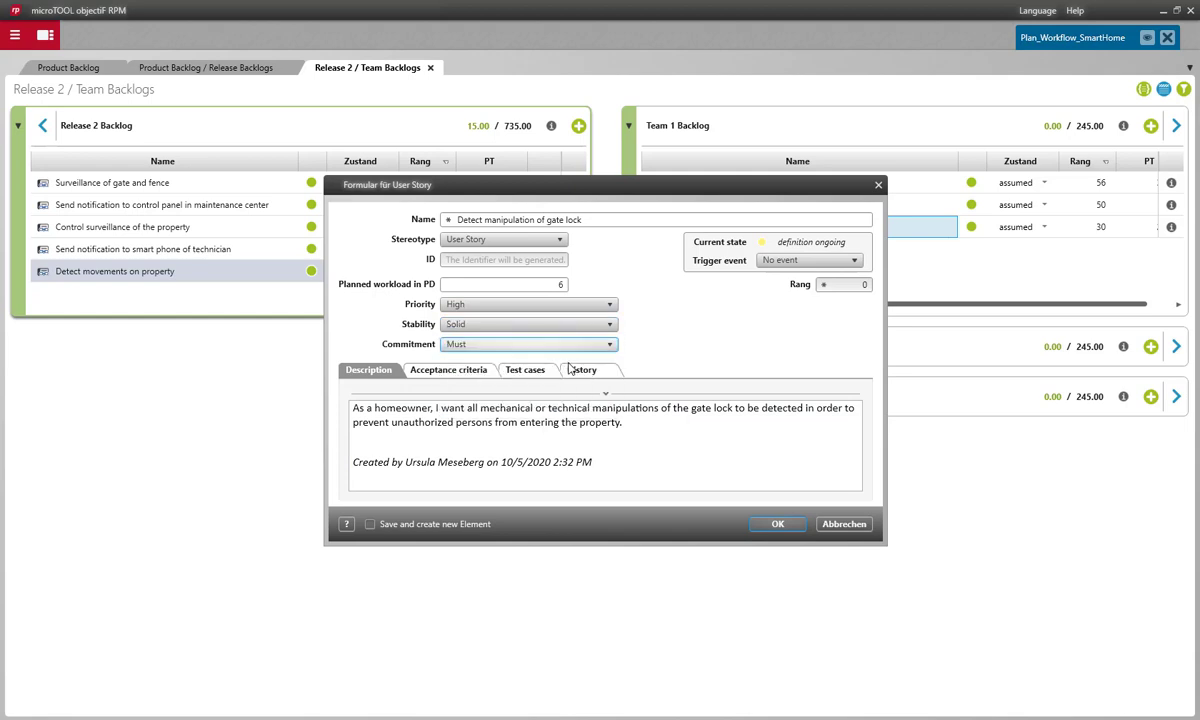
- Trigger the Definition complete event for the user story, save it, and select Detect manipulation of gate lock in the Team 1 Backlog
click(810, 260)
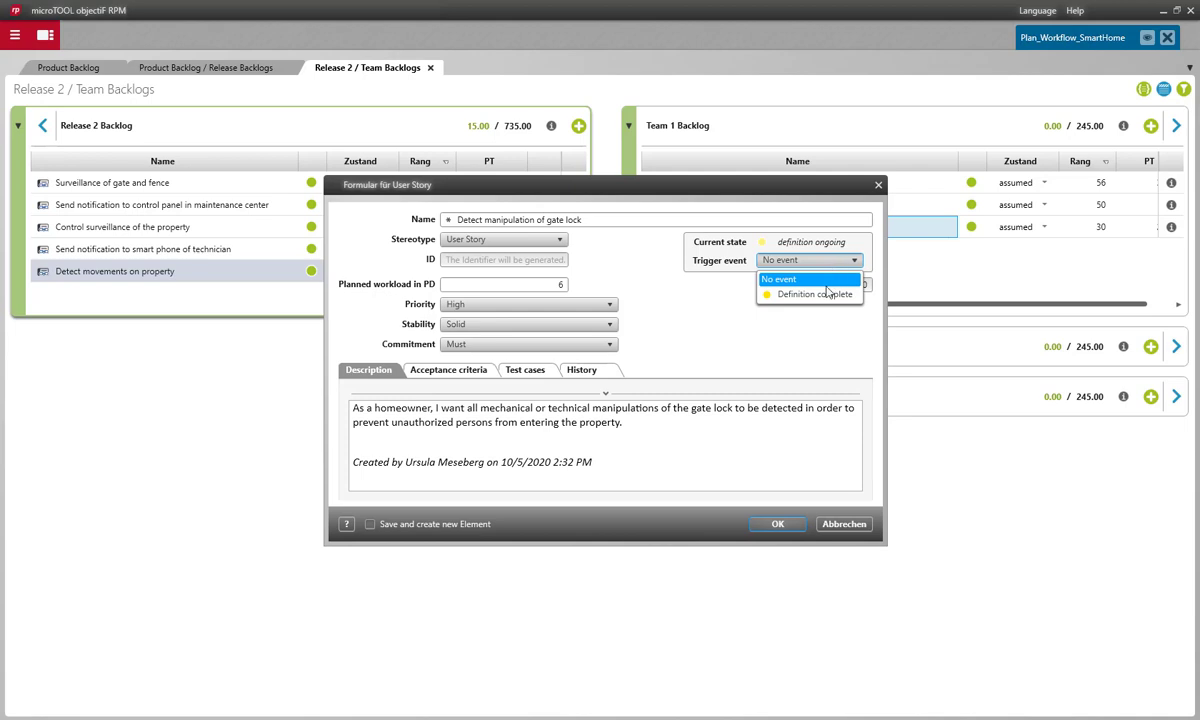
click(820, 295)
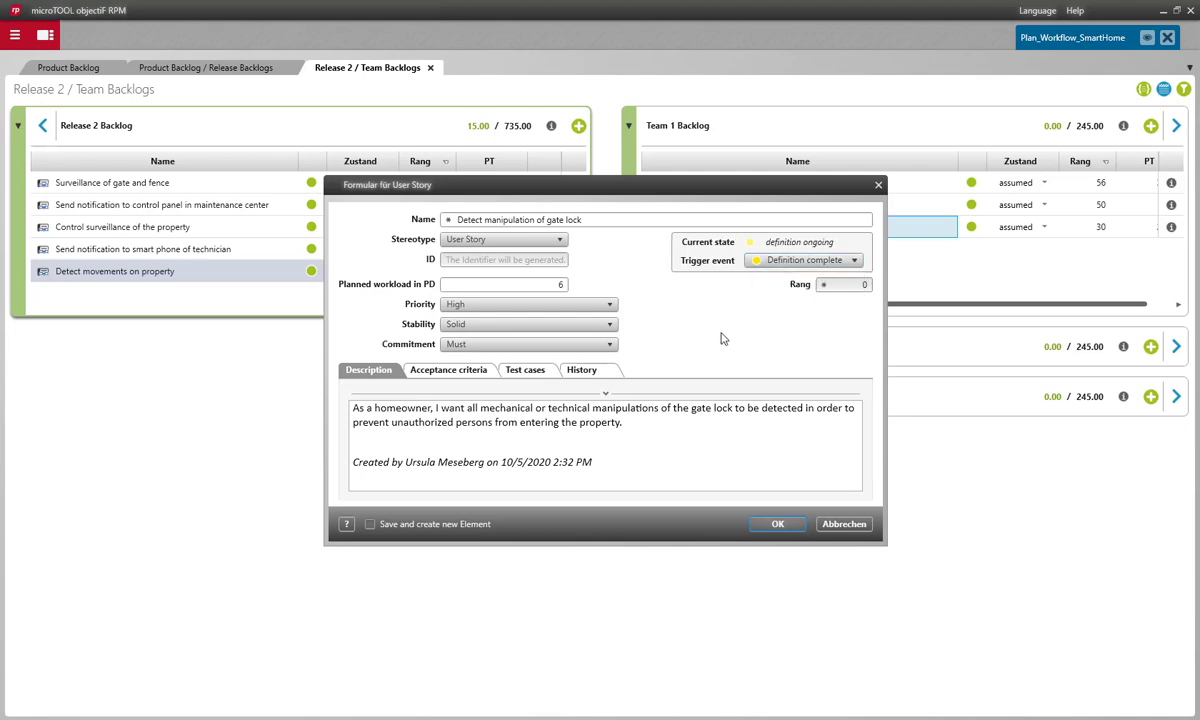
click(764, 530)
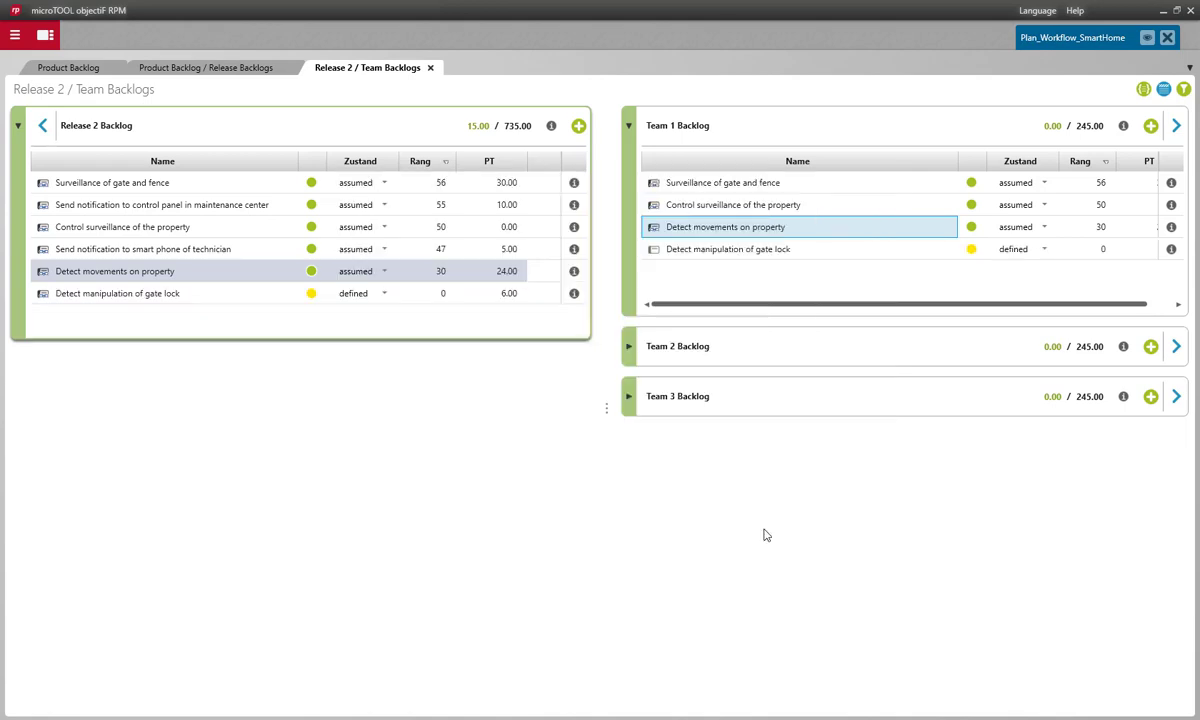
click(790, 252)
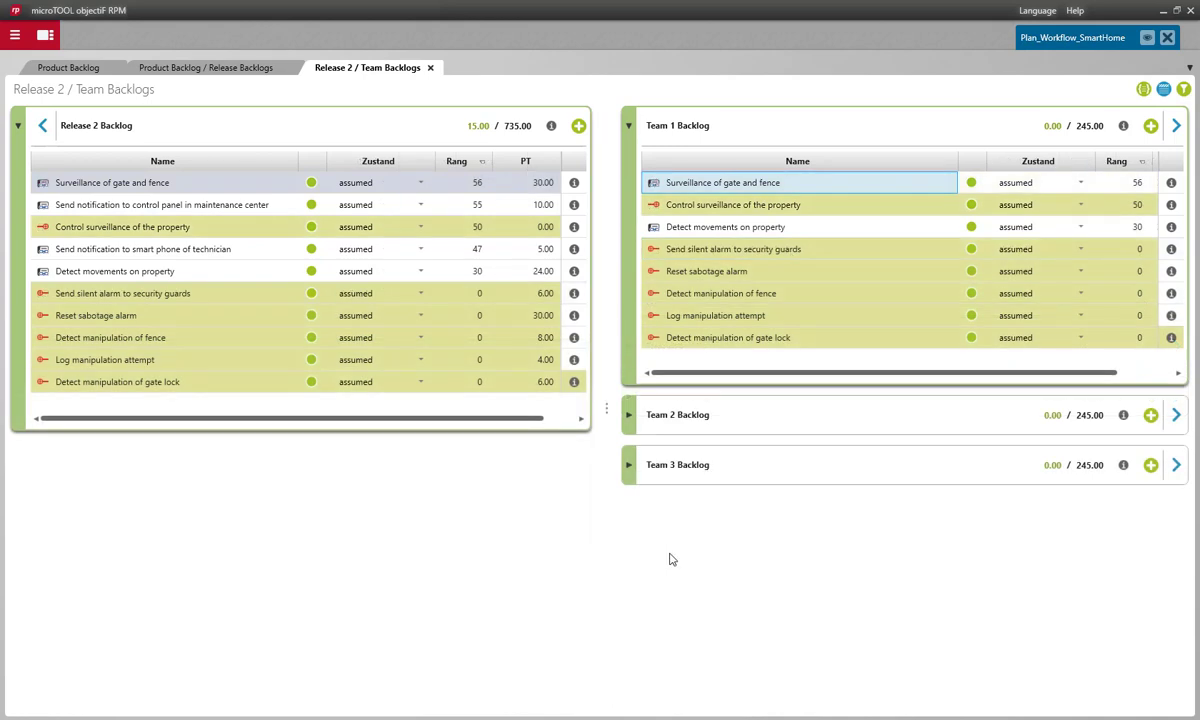
- From Team 1's sprint backlogs view, assign Send silent alarm to security guards, Reset sabotage alarm, and Detect manipulation of fence and gate lock to Sprint 2.1
click(1176, 125)
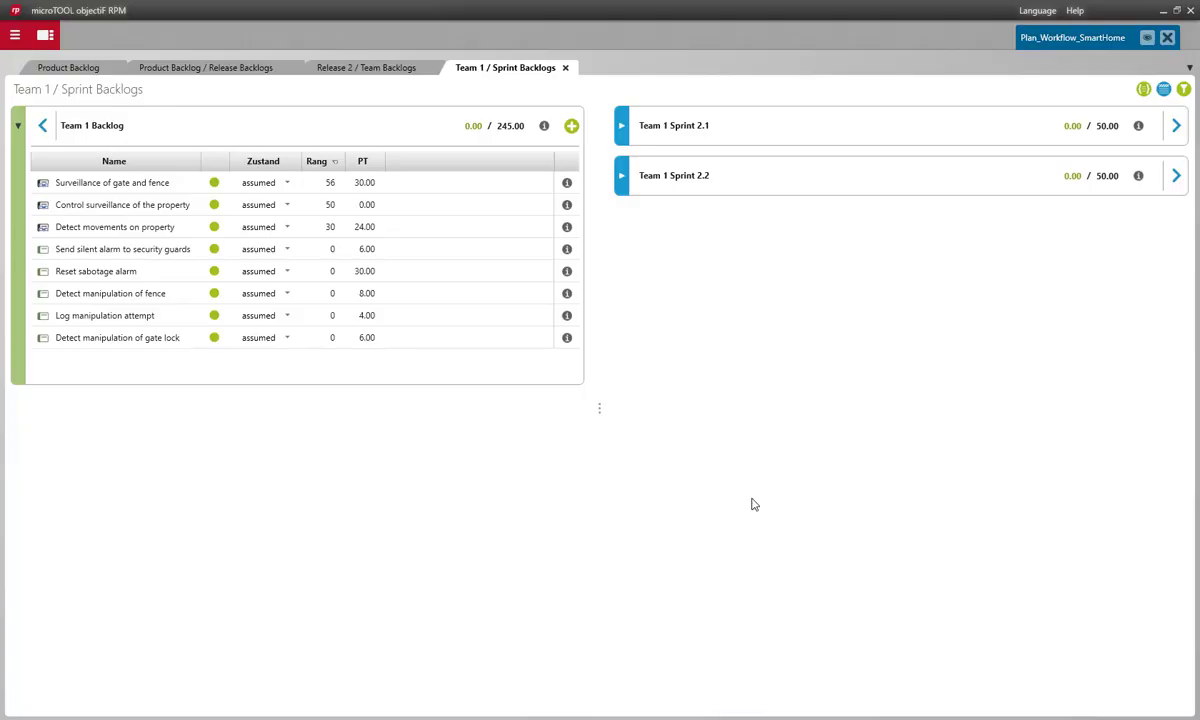
click(621, 126)
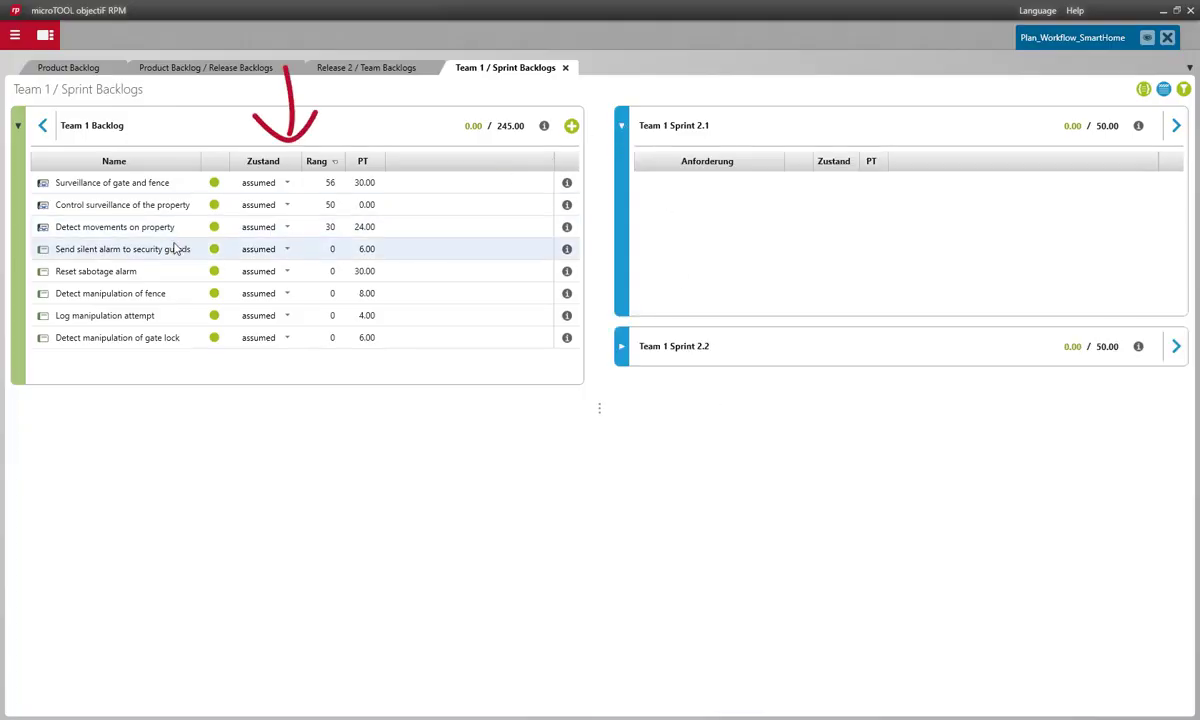
mouse_move(172, 249)
mouse_down()
mouse_move(166, 348)
mouse_move(712, 219)
mouse_up()
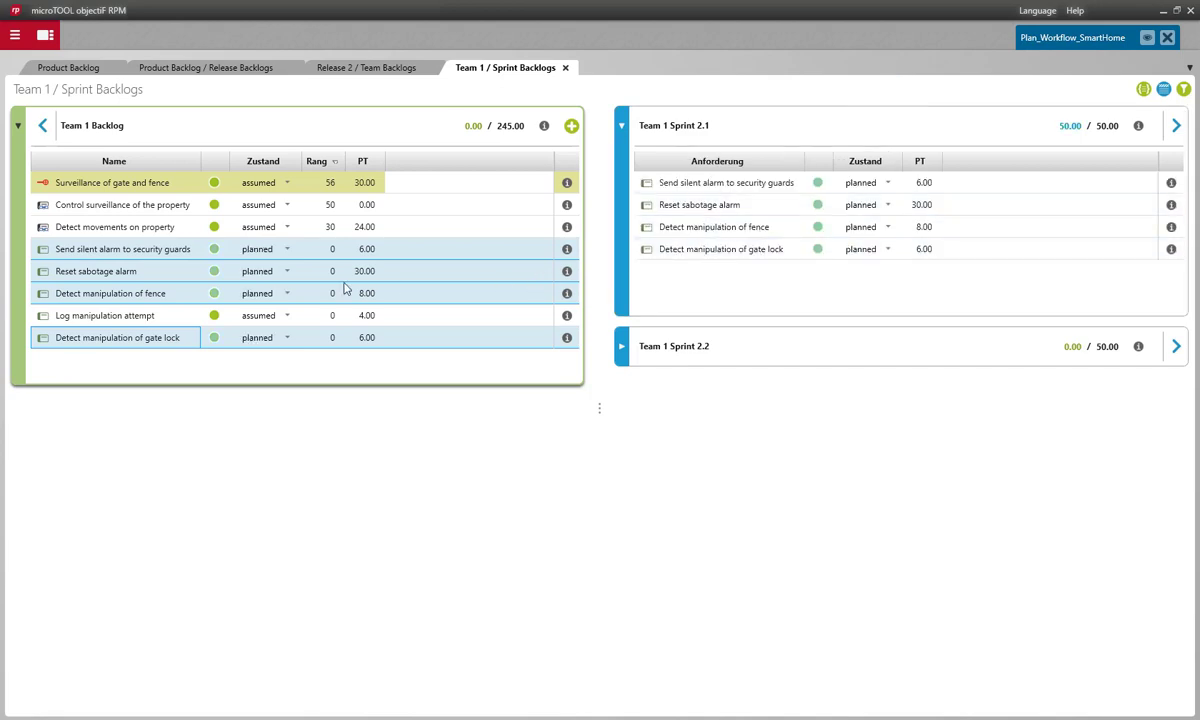
- Assign the user story Log manipulation attempt to Team 1 Sprint 2.2 and expand that sprint's backlog
click(125, 318)
drag(125, 318, 734, 351)
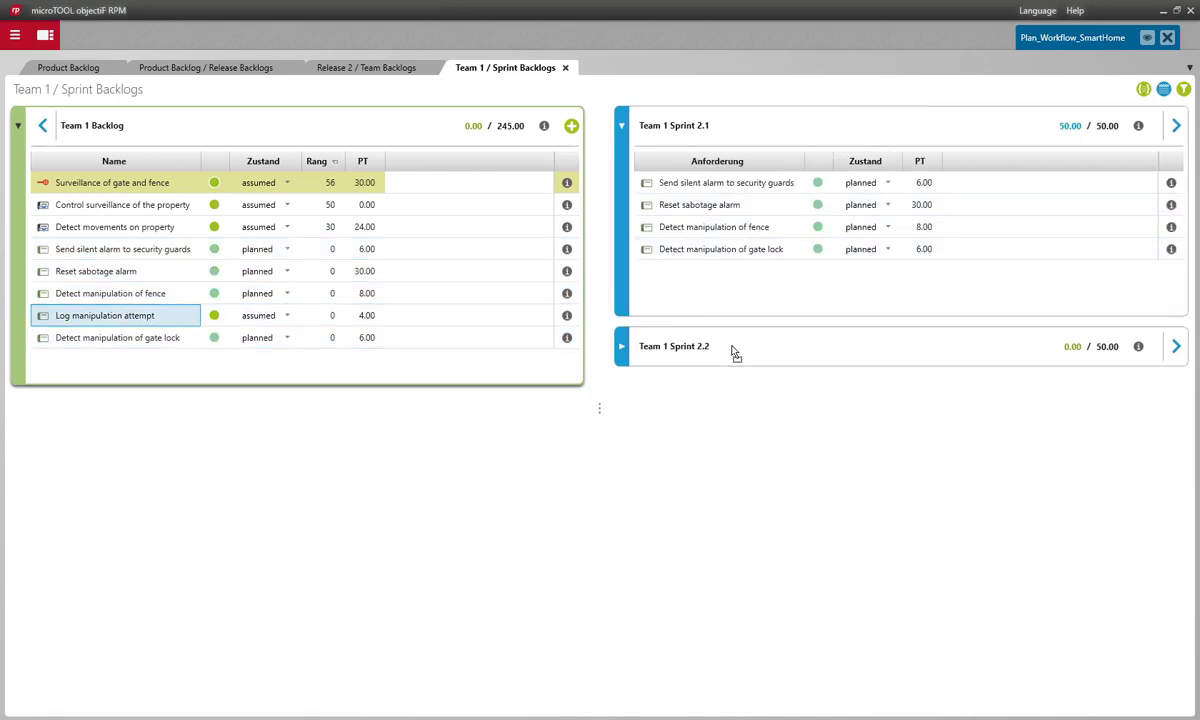
click(621, 346)
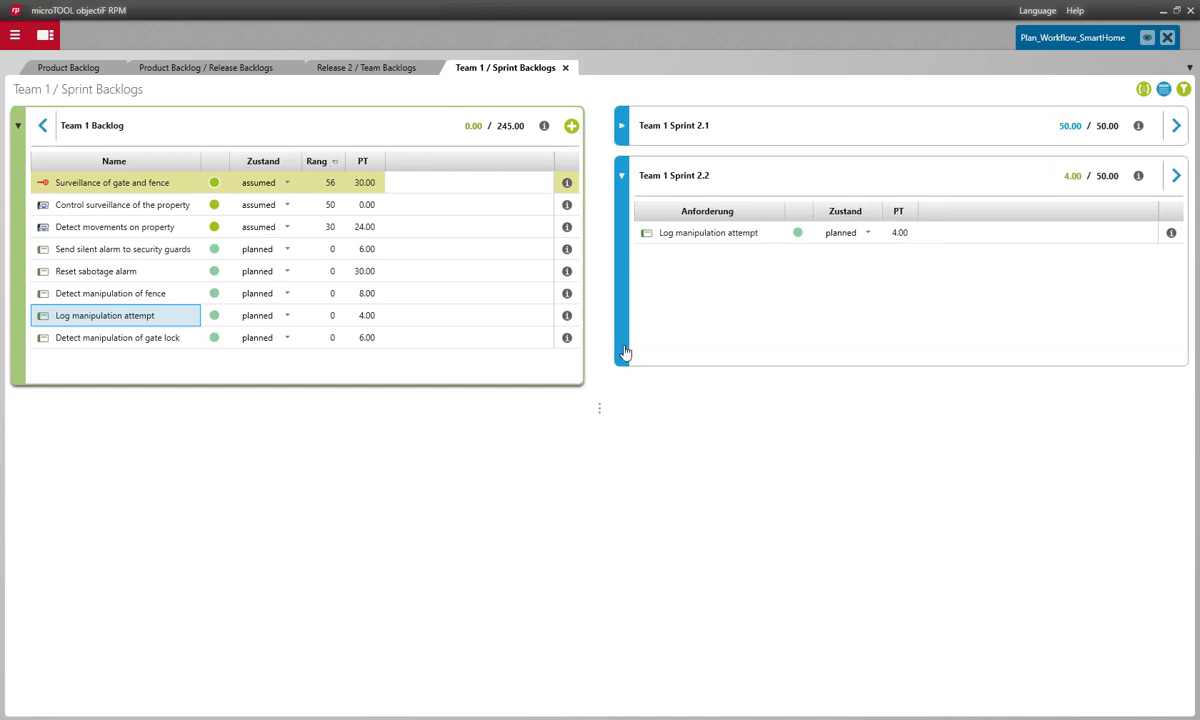
- On the Kanban board of Team 1 Sprint 2.1, change the state of Detect manipulation of fence to realization ongoing
click(621, 129)
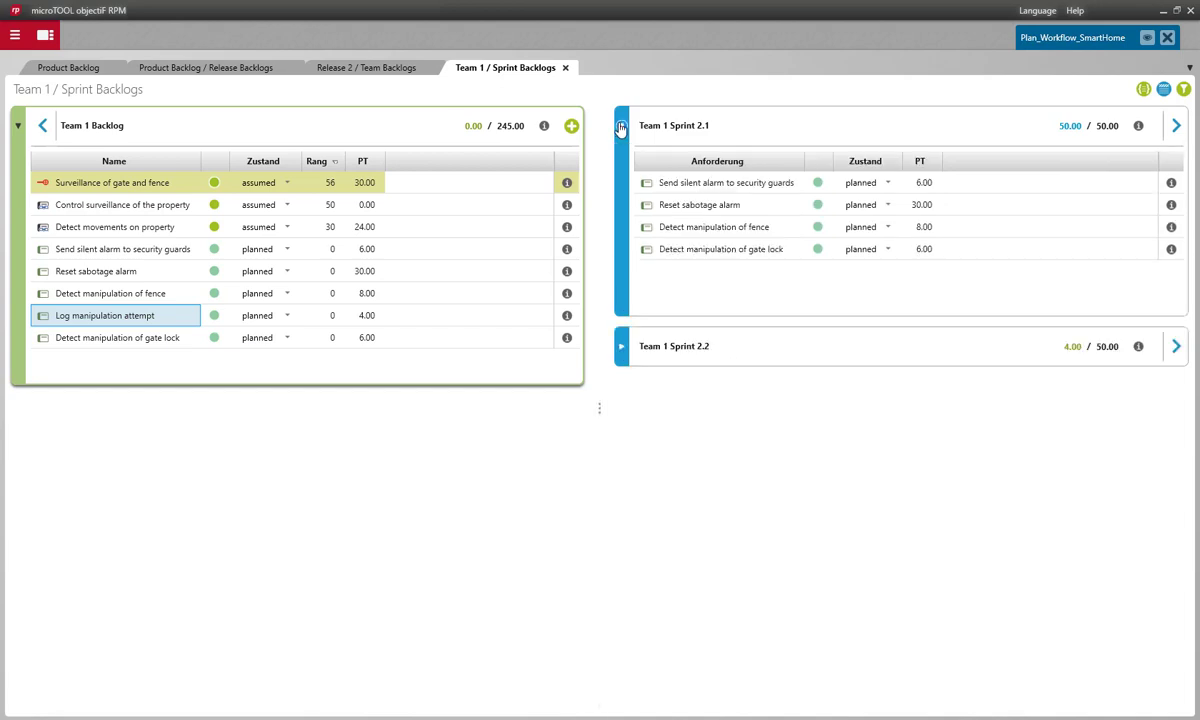
click(1176, 127)
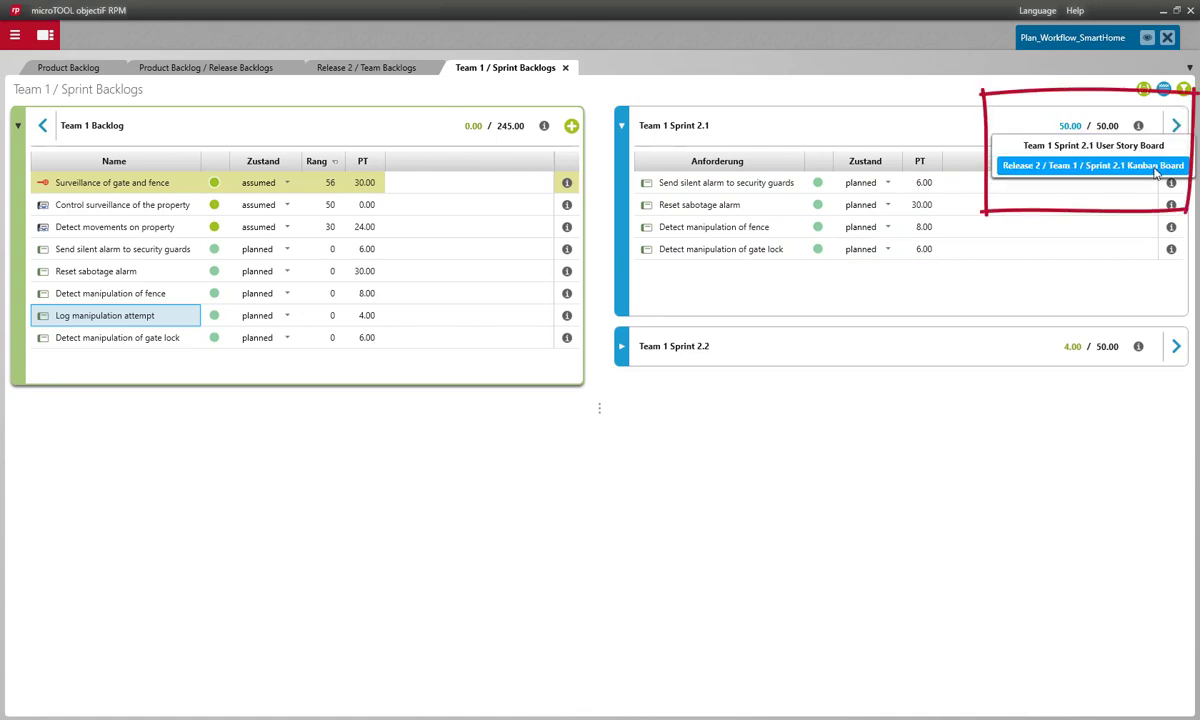
click(1157, 166)
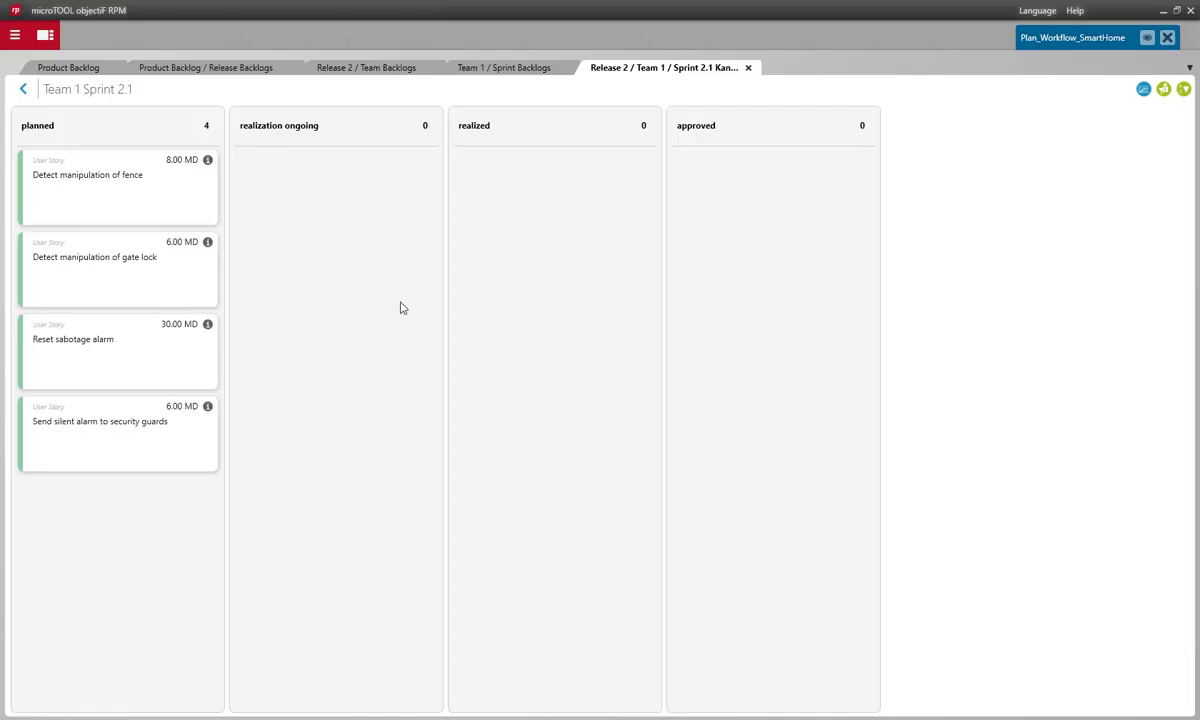
drag(238, 205, 313, 217)
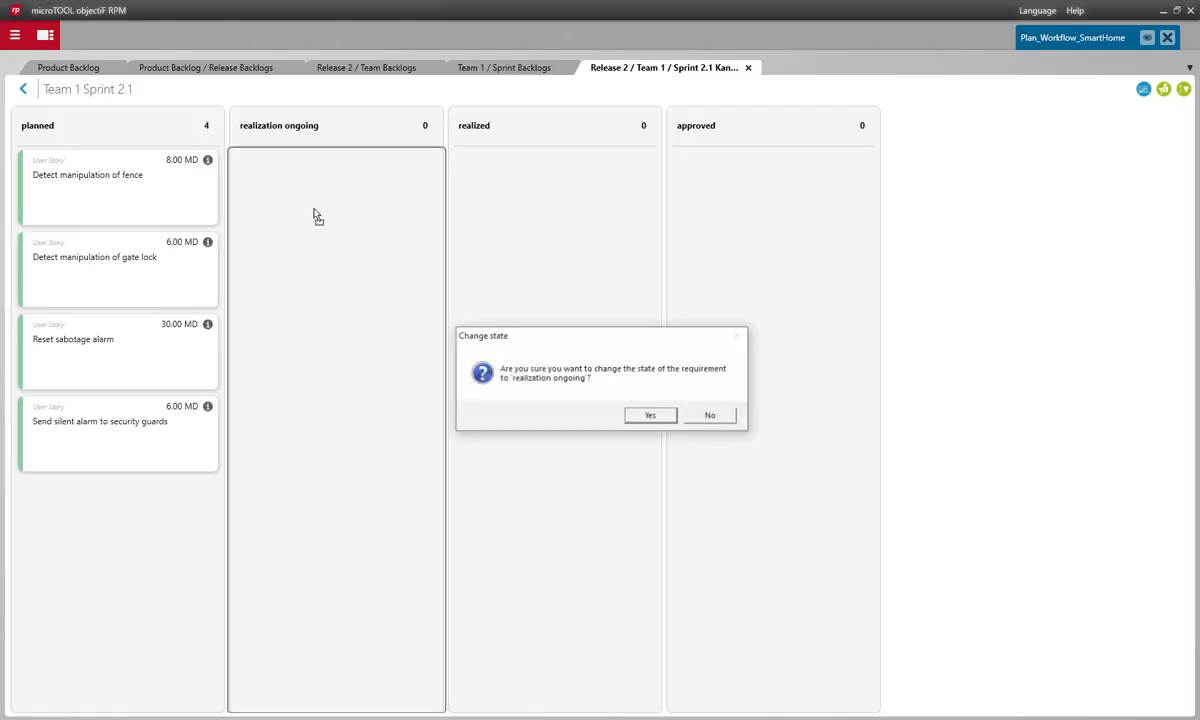
click(648, 416)
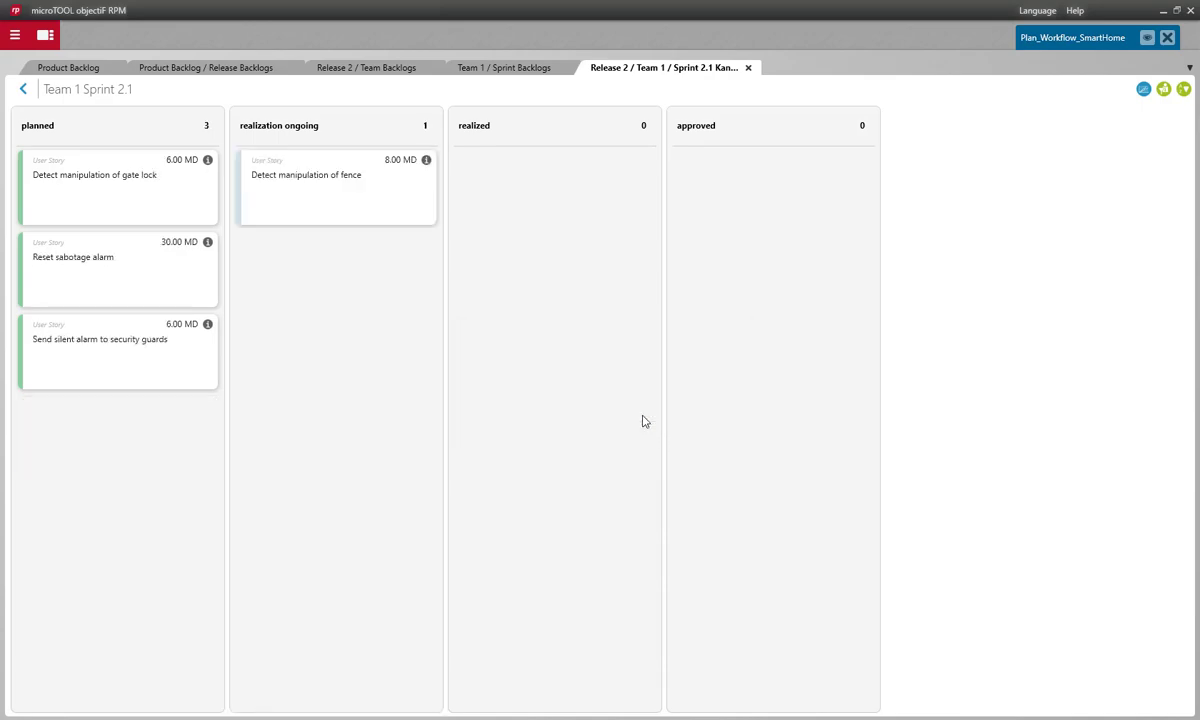